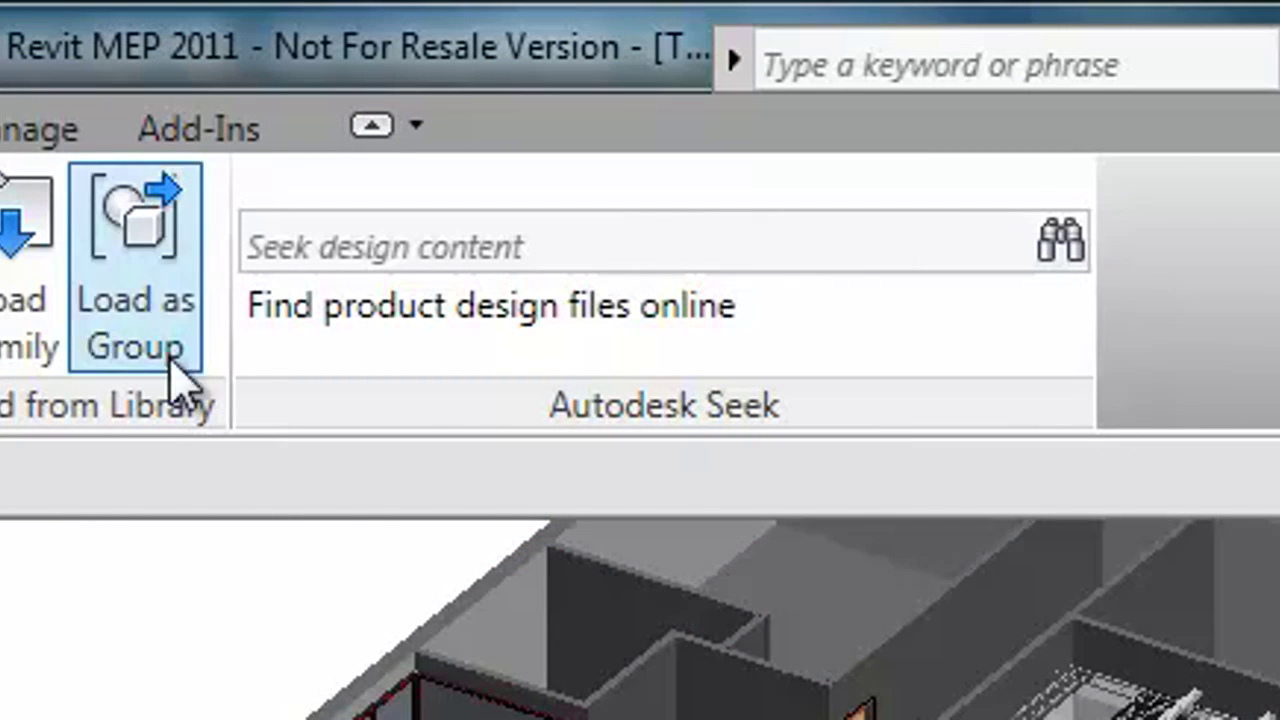
# Search for 'floor box' design content from within Revit.
pyautogui.click(481, 229)
pyautogui.write('floor box')
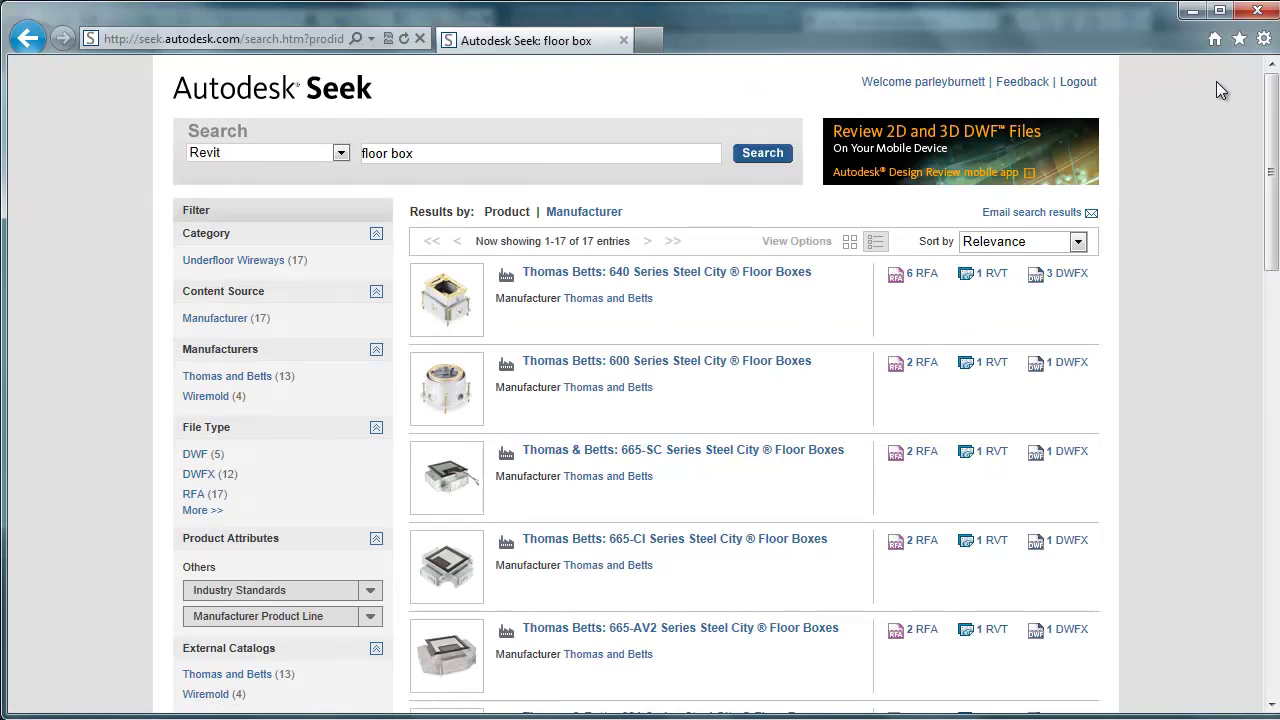
pyautogui.moveTo(1273, 97); pyautogui.dragTo(1268, 100)
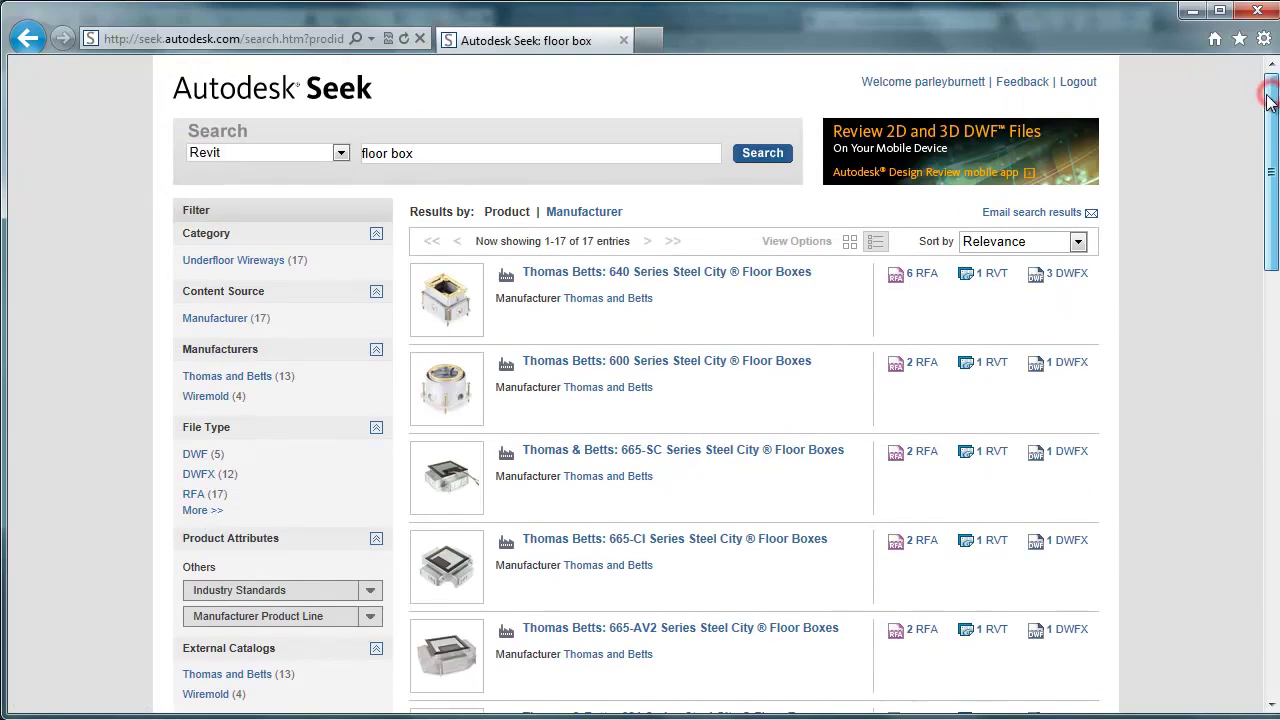
# Go to seek.autodesk.com in a new browser tab and search it for 'floor box'.
pyautogui.click(656, 45)
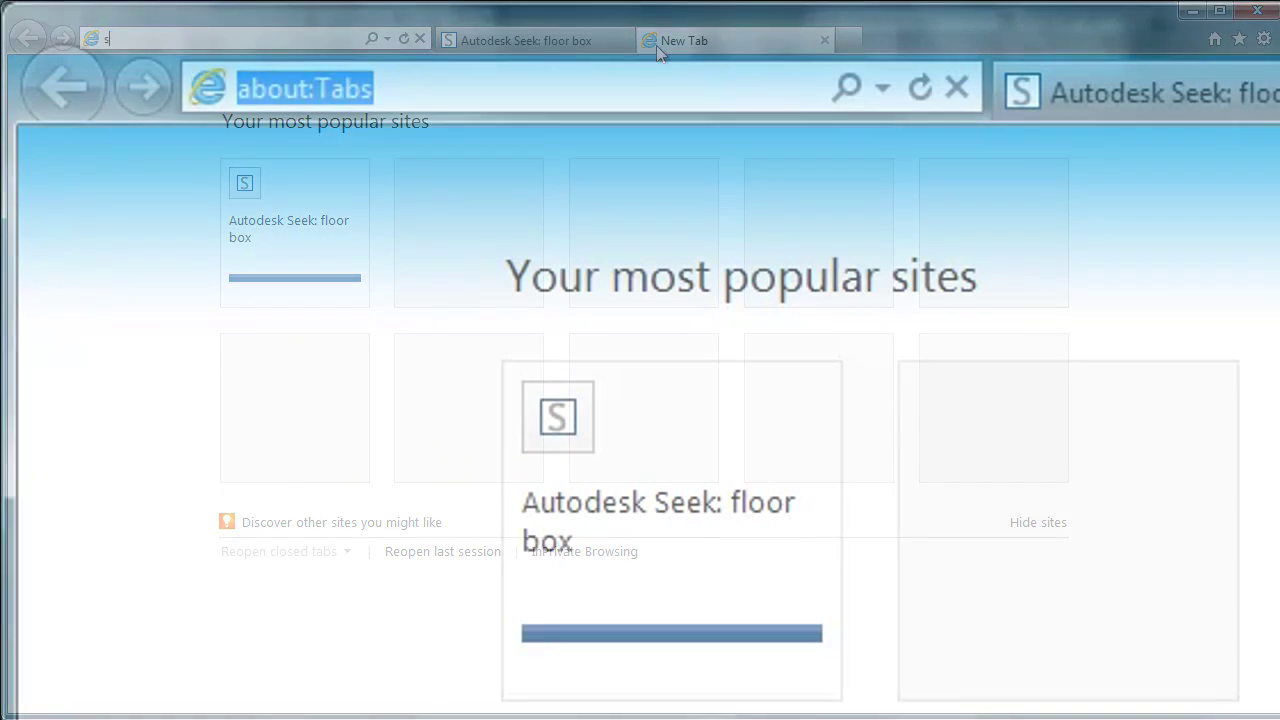
pyautogui.write('see')
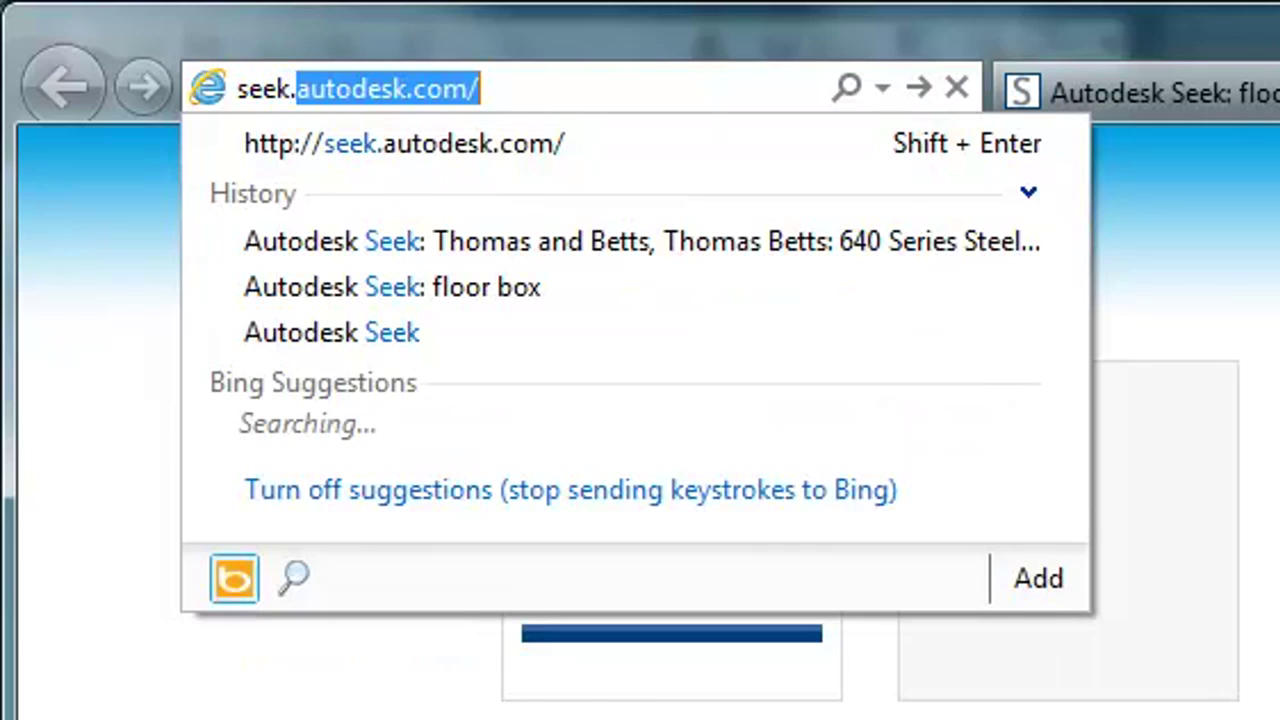
pyautogui.write('k.autodesk.c')
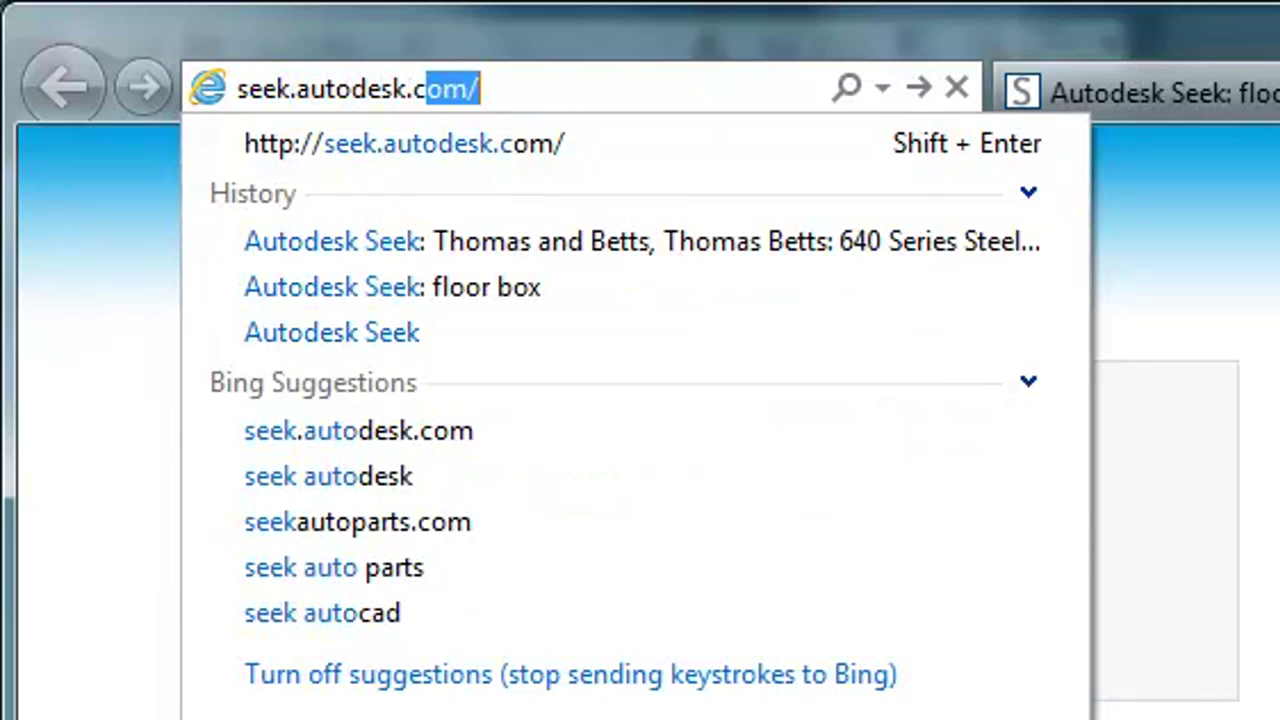
pyautogui.press('Return')
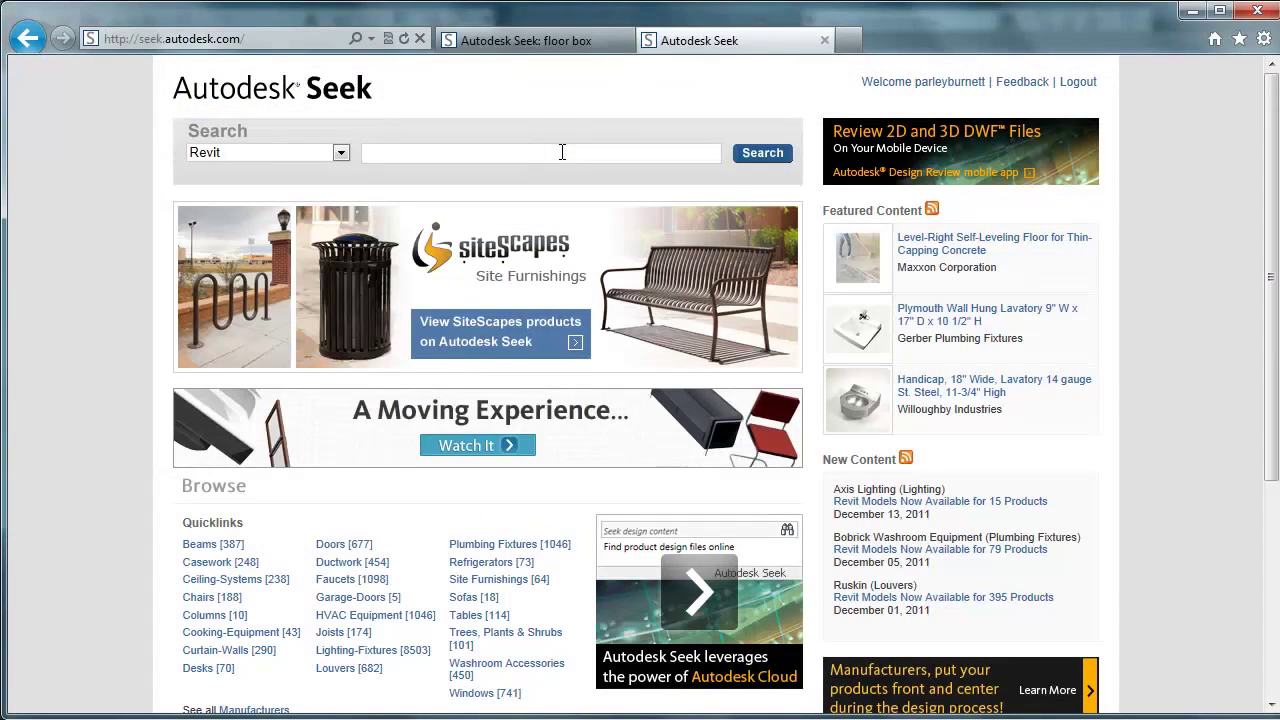
pyautogui.click(562, 152)
pyautogui.write('floor box')
pyautogui.press('Return')
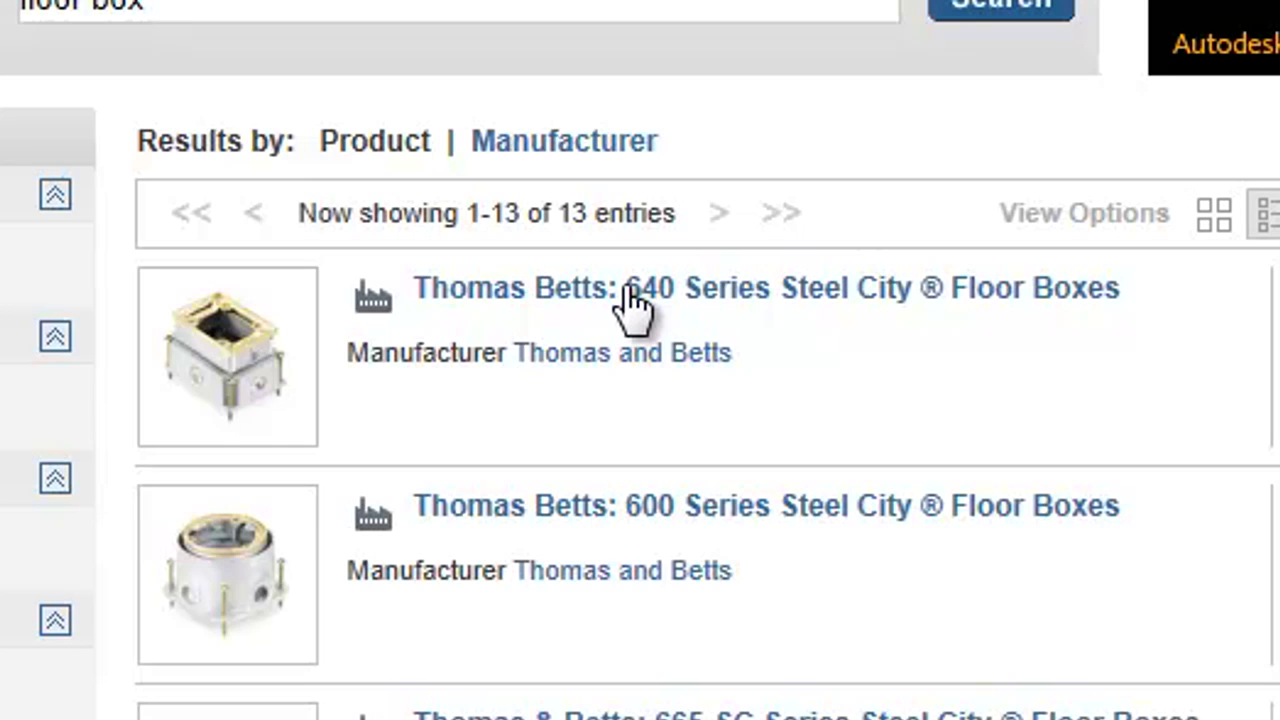
# Open the 640 Series Steel City Floor Boxes page and browse its RFA, RVT and DWFX files.
pyautogui.click(626, 290)
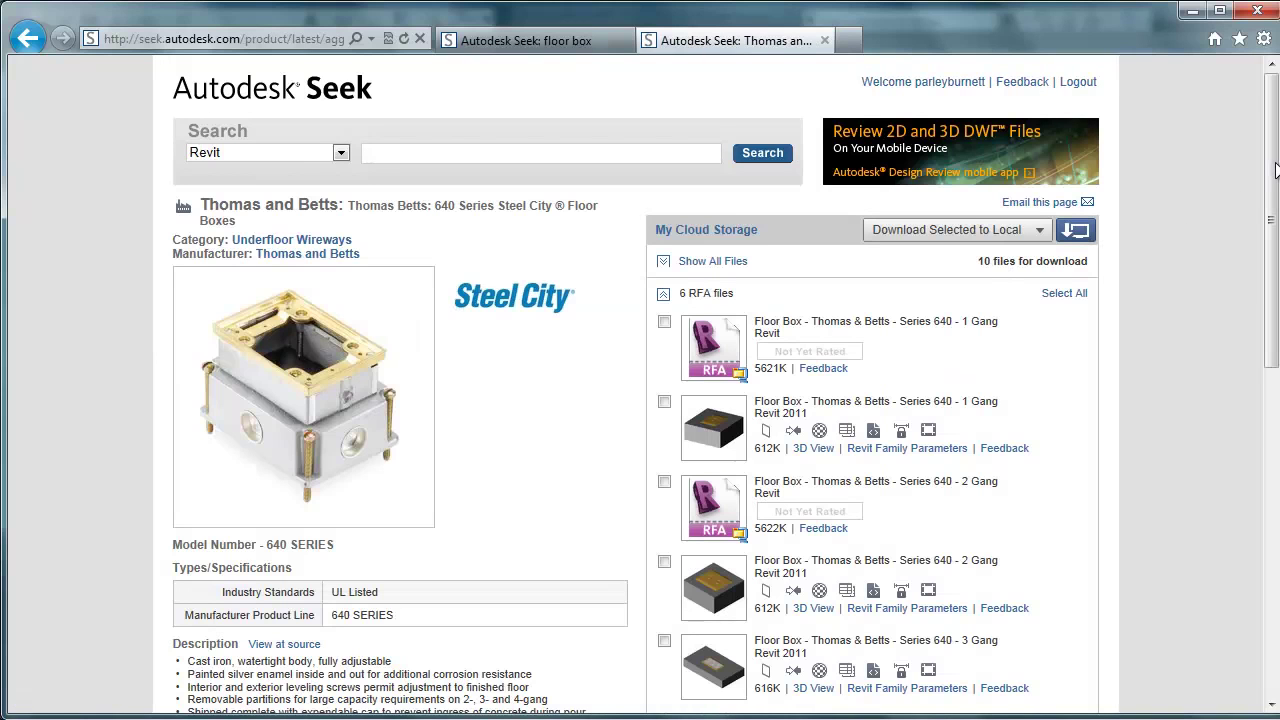
pyautogui.moveTo(1275, 170); pyautogui.dragTo(1257, 445)
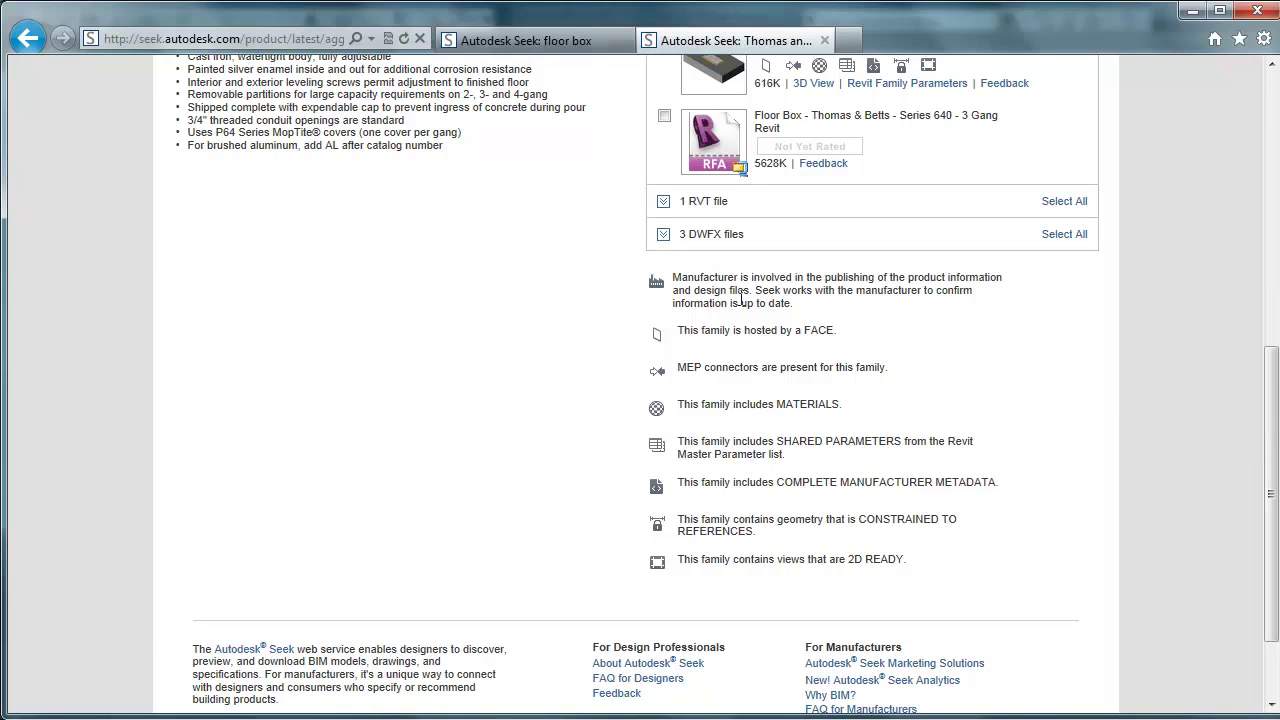
pyautogui.moveTo(1272, 432); pyautogui.dragTo(1262, 248)
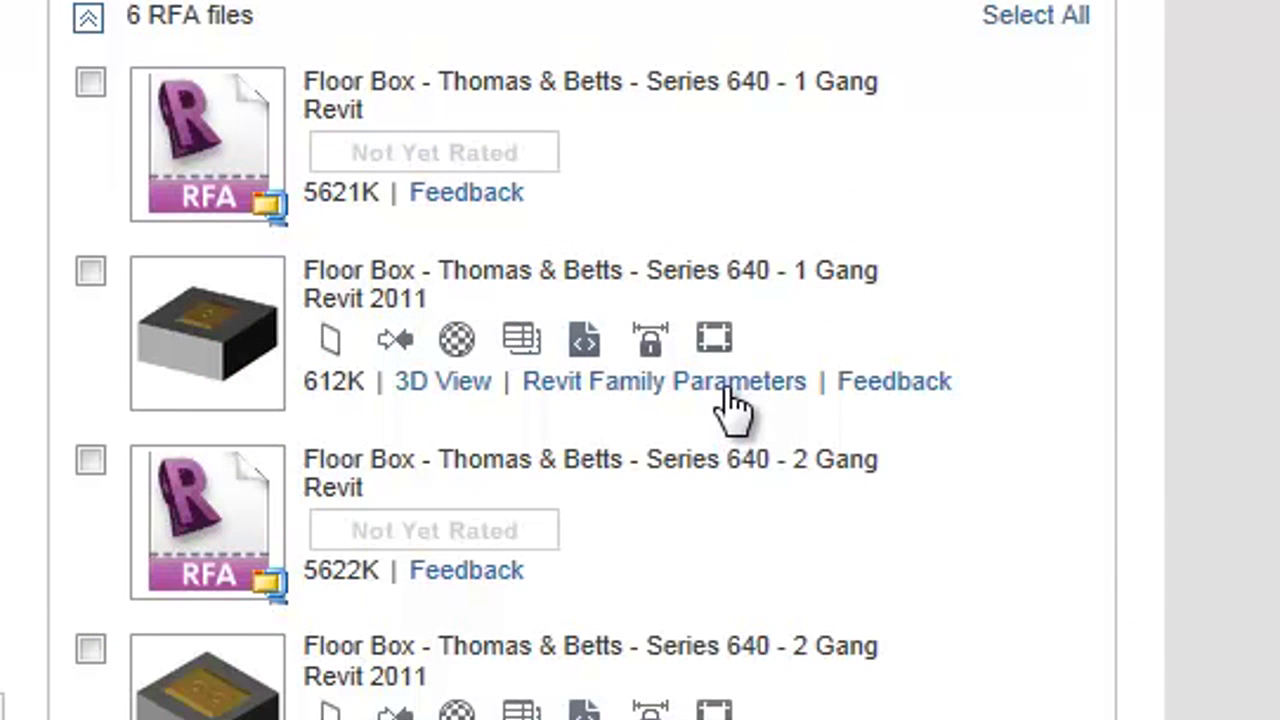
# Review the 1 Gang box's Revit family parameters and 3D preview, closing each popup.
pyautogui.click(725, 388)
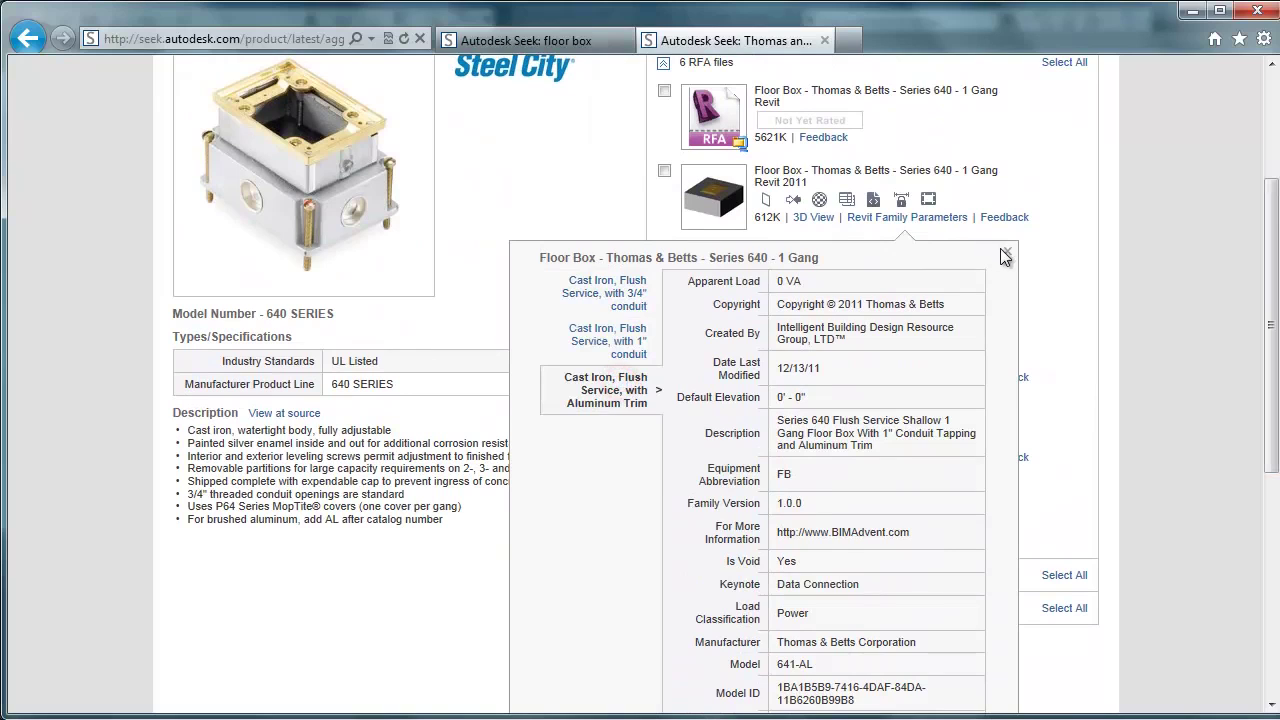
pyautogui.click(901, 461)
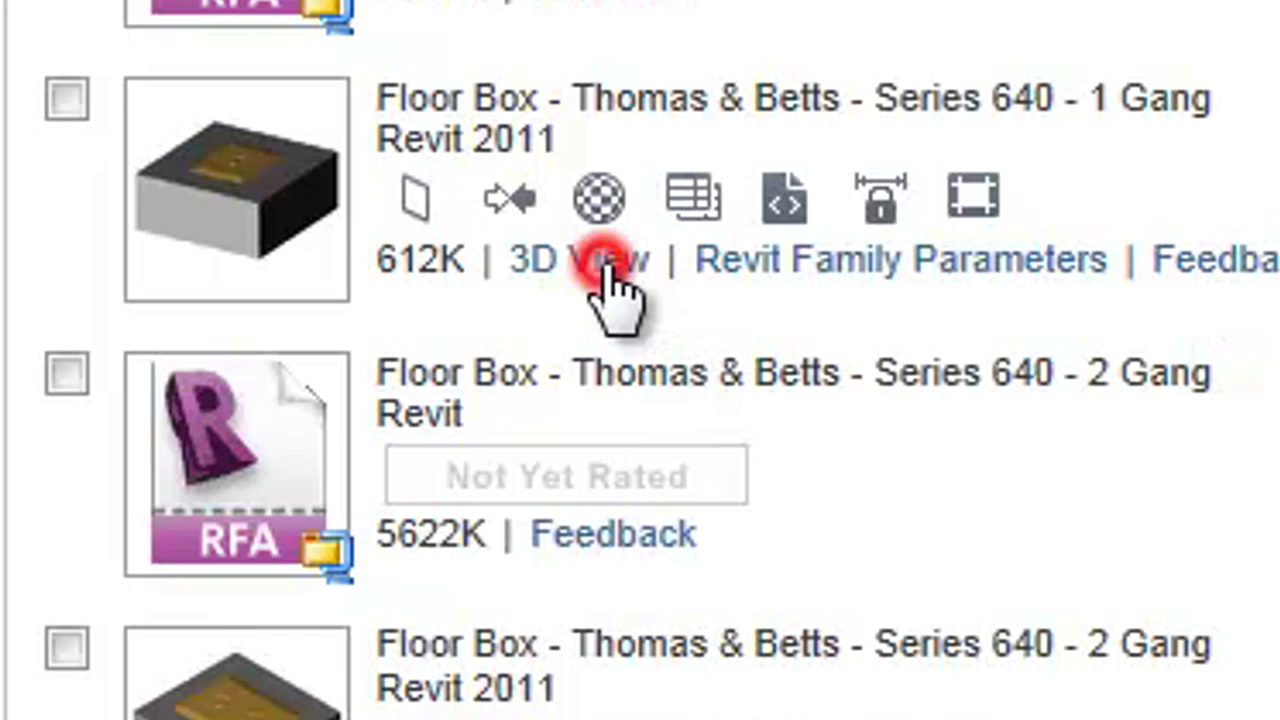
pyautogui.click(603, 262)
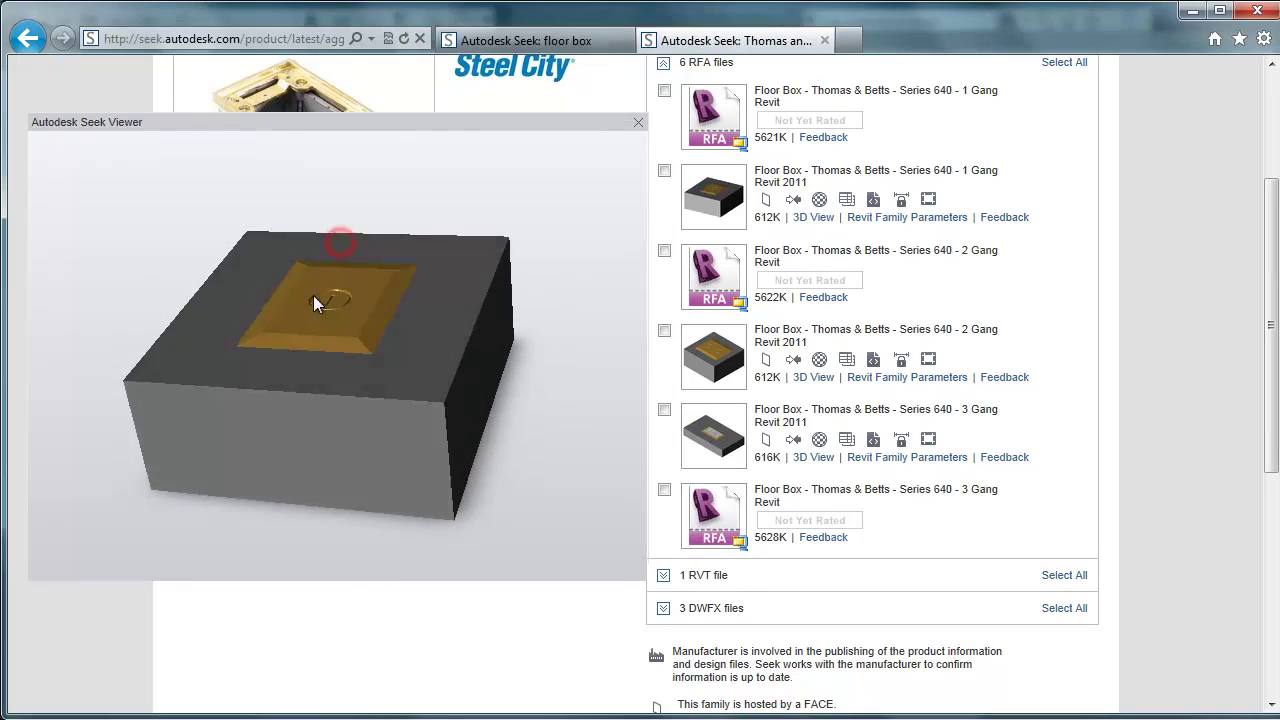
pyautogui.click(638, 122)
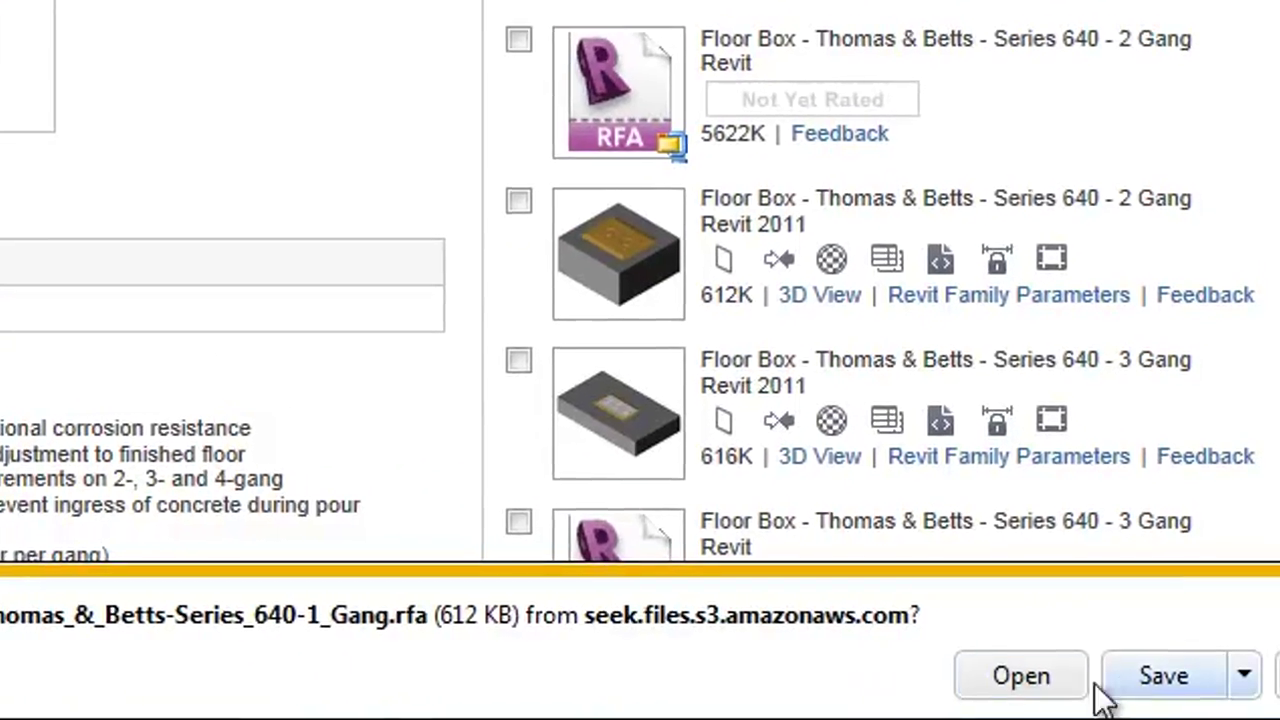
# Save the downloaded floor box family and pick the Stamped Steel, Ultra Shallow, Recessed Service component type.
pyautogui.click(1130, 685)
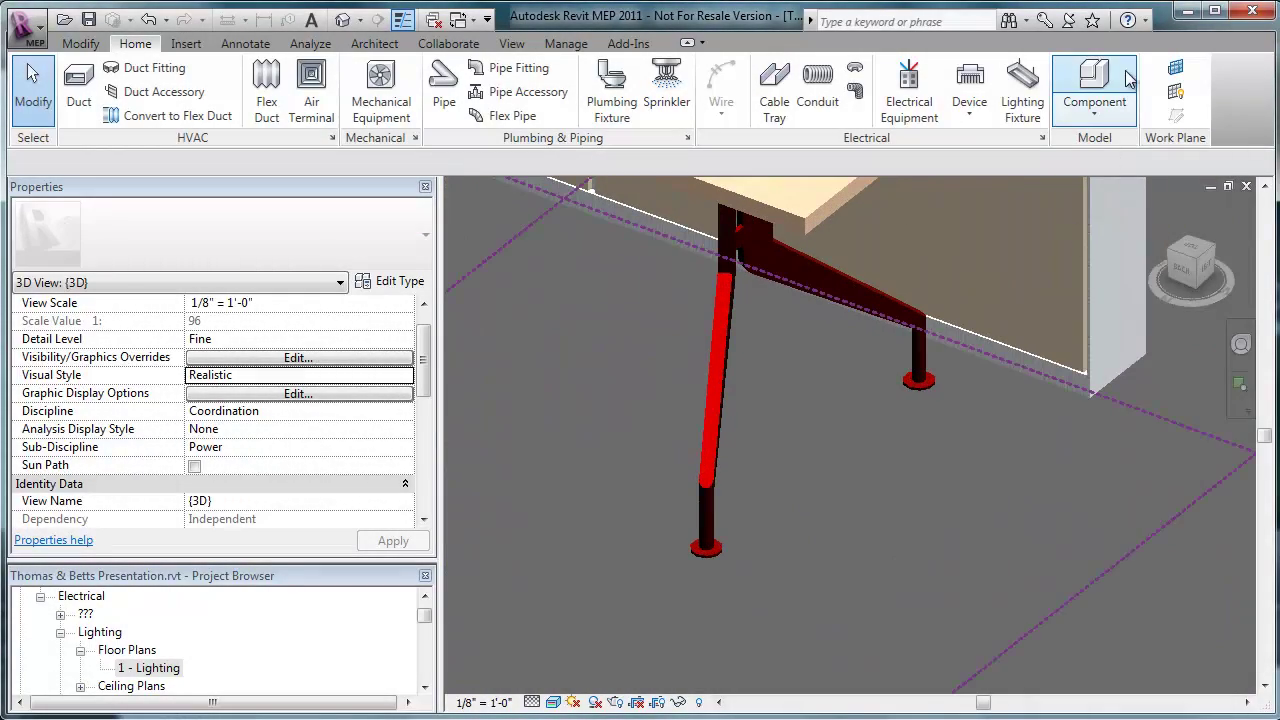
pyautogui.click(1095, 85)
pyautogui.click(361, 241)
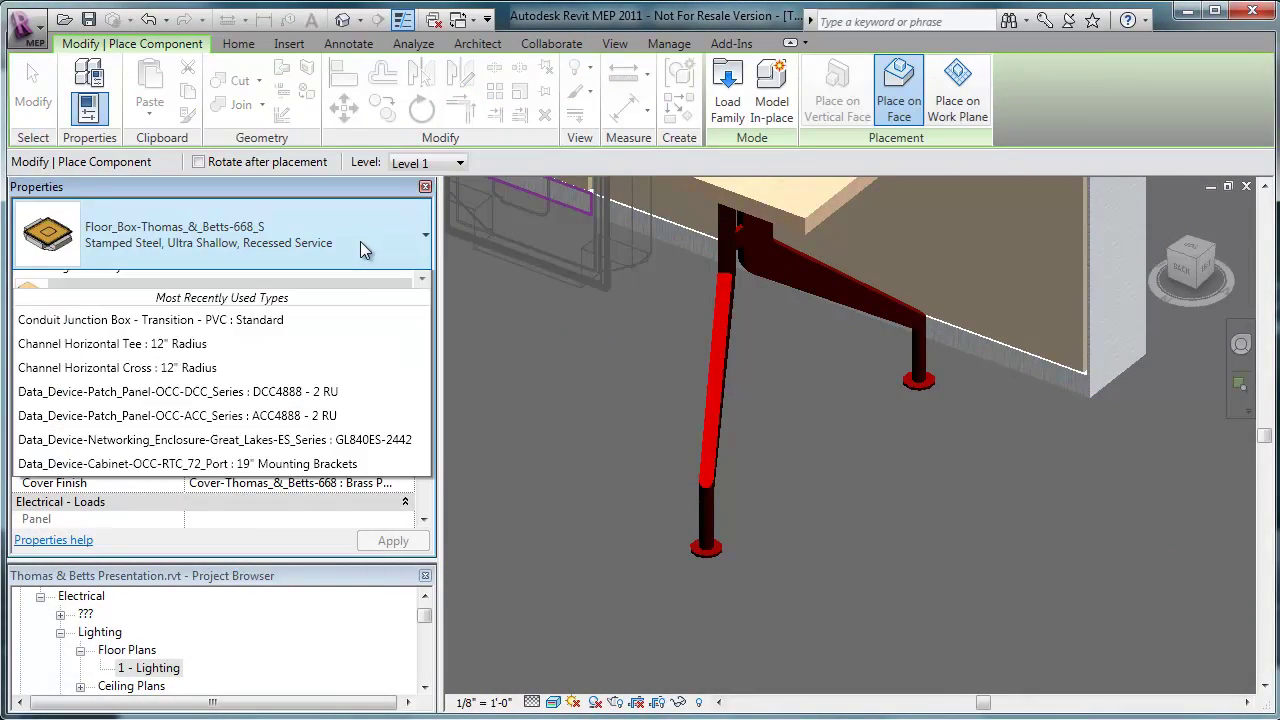
pyautogui.click(52, 345)
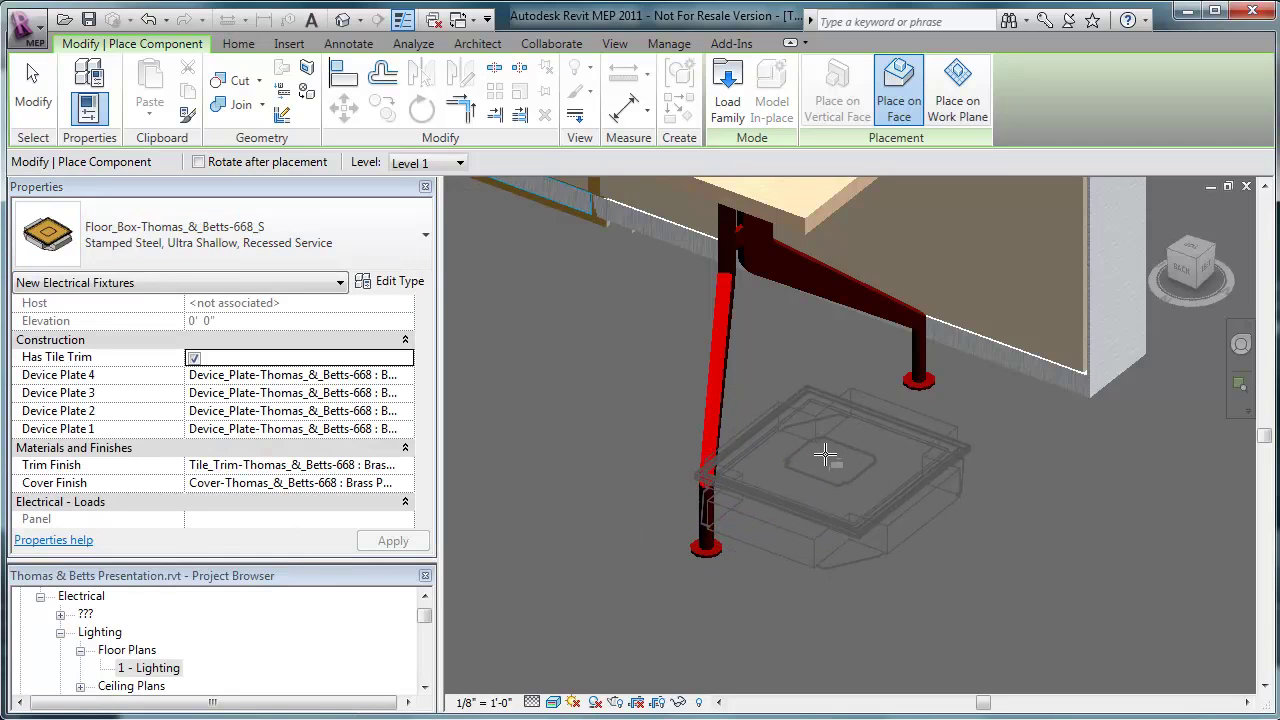
# Place the 668_S floor box under the desk leg and zoom in on it.
pyautogui.scroll(-10, 817, 450)
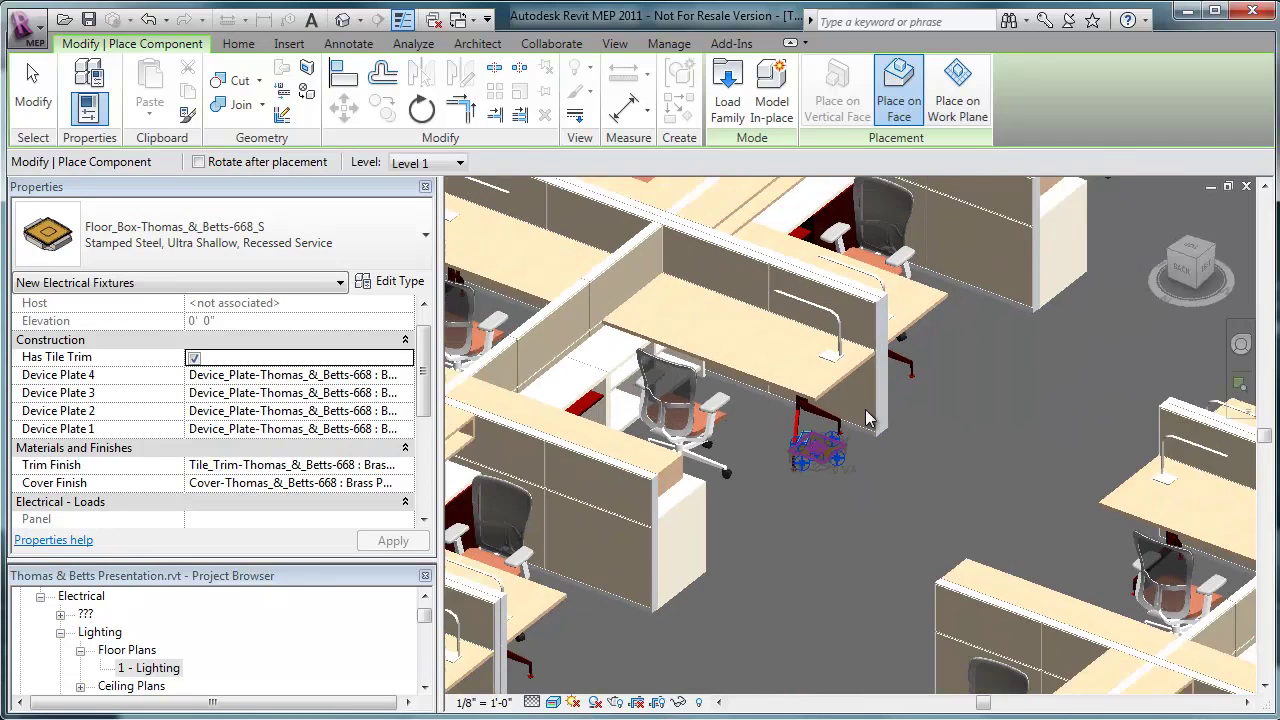
pyautogui.scroll(5, 945, 358)
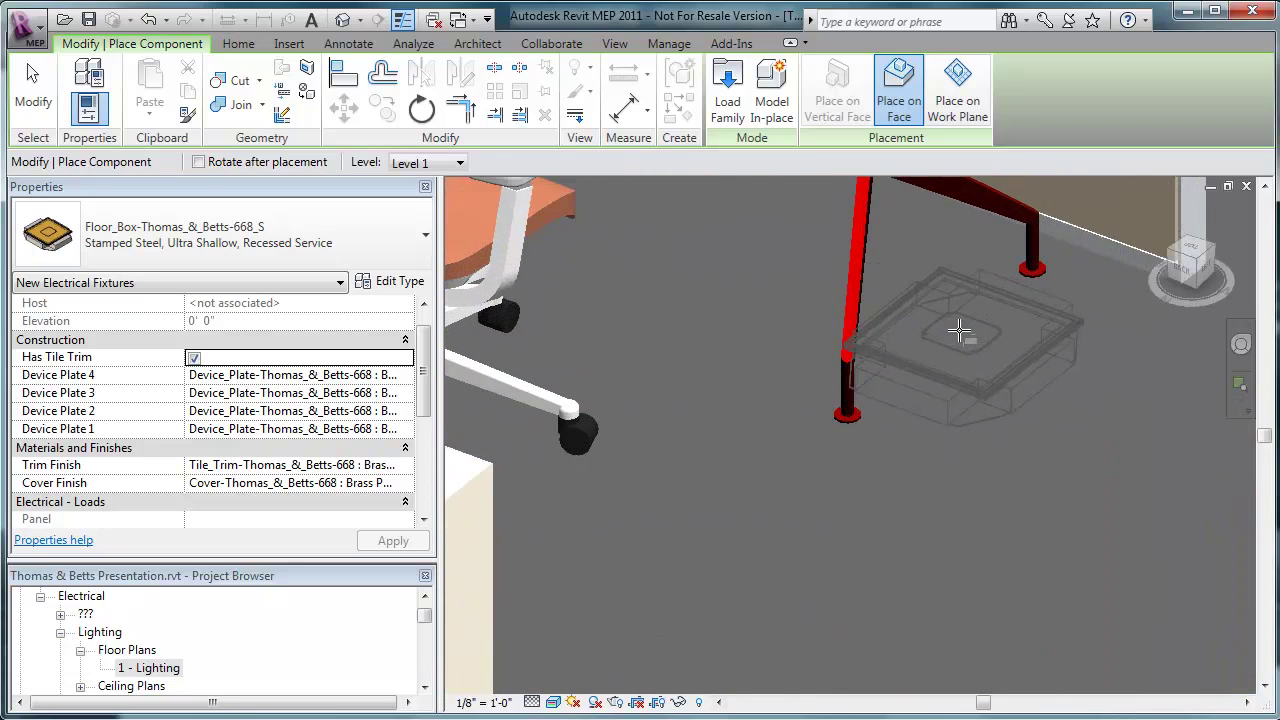
pyautogui.press('Escape')
pyautogui.press('Escape')
pyautogui.moveTo(861, 421); pyautogui.dragTo(735, 420, button='middle')
pyautogui.scroll(5, 763, 446)
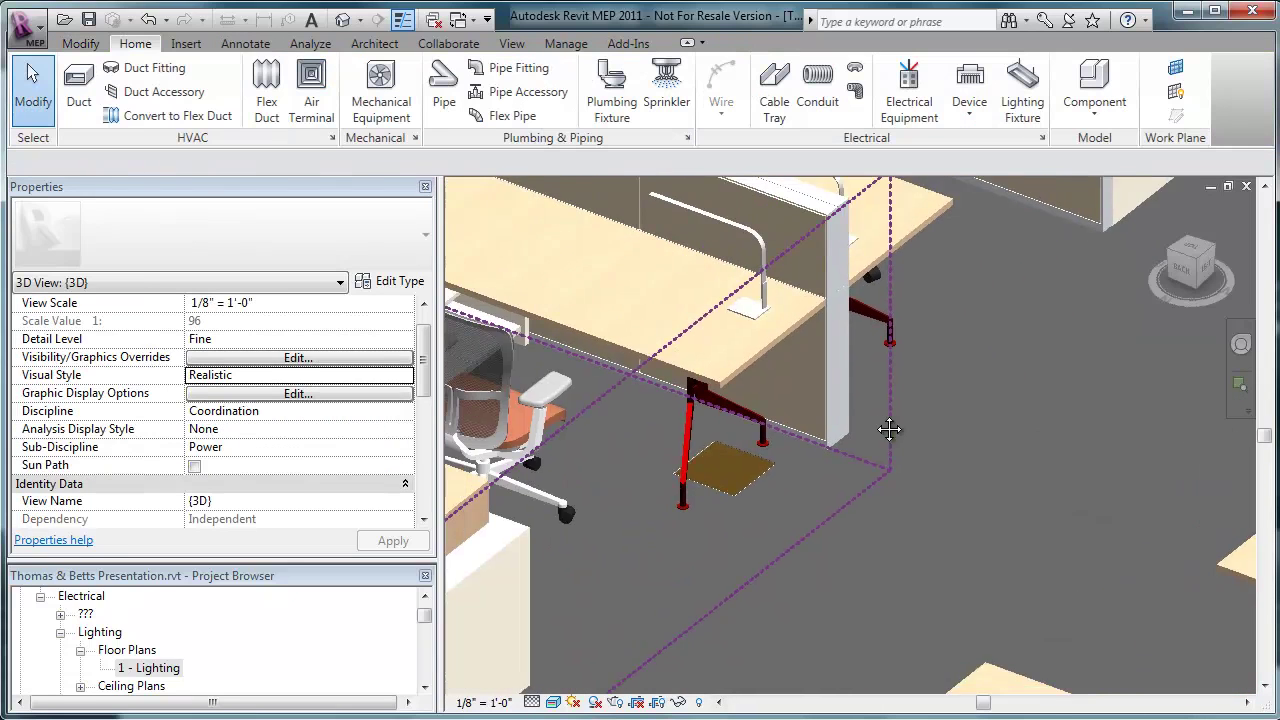
pyautogui.scroll(5, 762, 447)
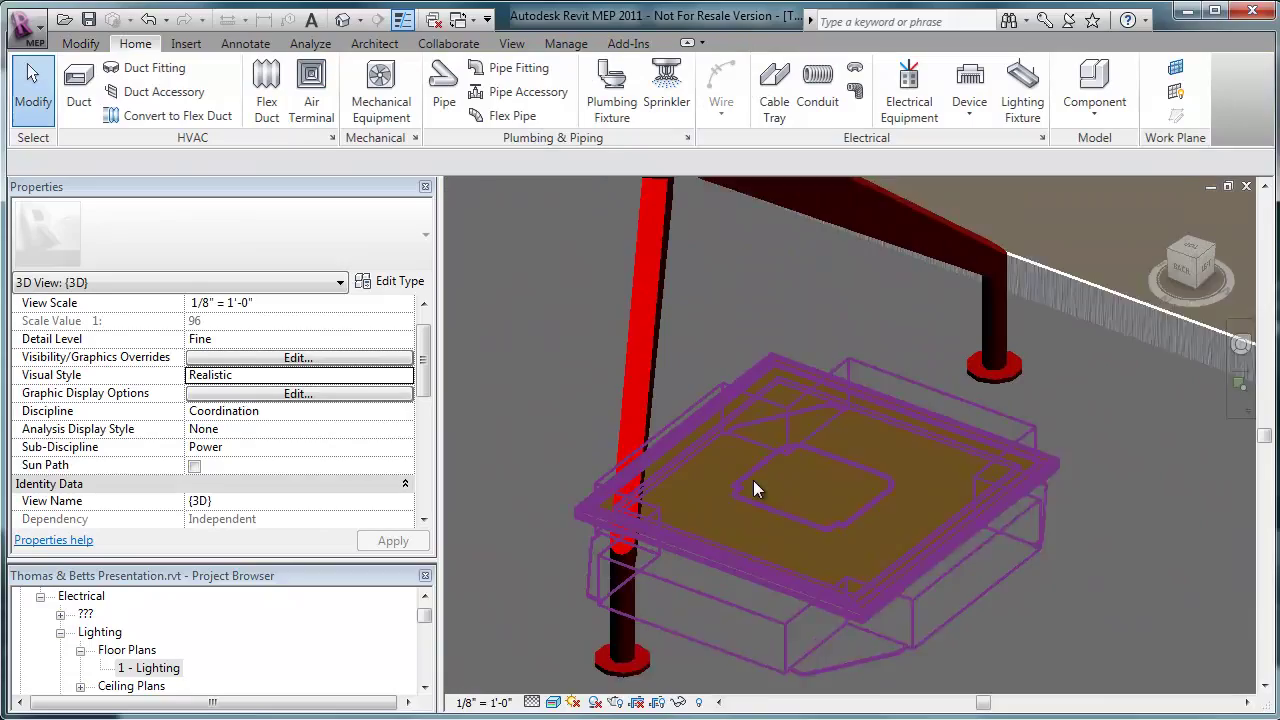
# Turn on tile trim for the floor box and choose a different plate for Device Plate 4.
pyautogui.click(763, 454)
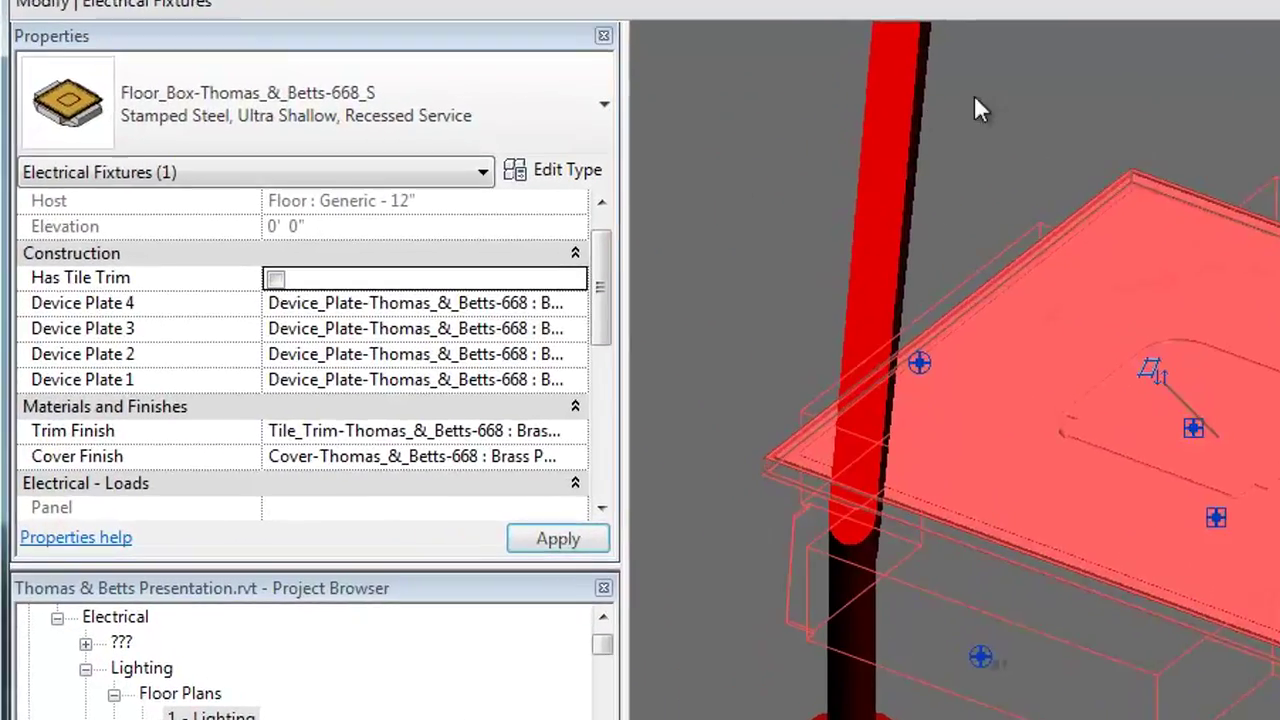
pyautogui.click(716, 236)
pyautogui.click(1183, 170)
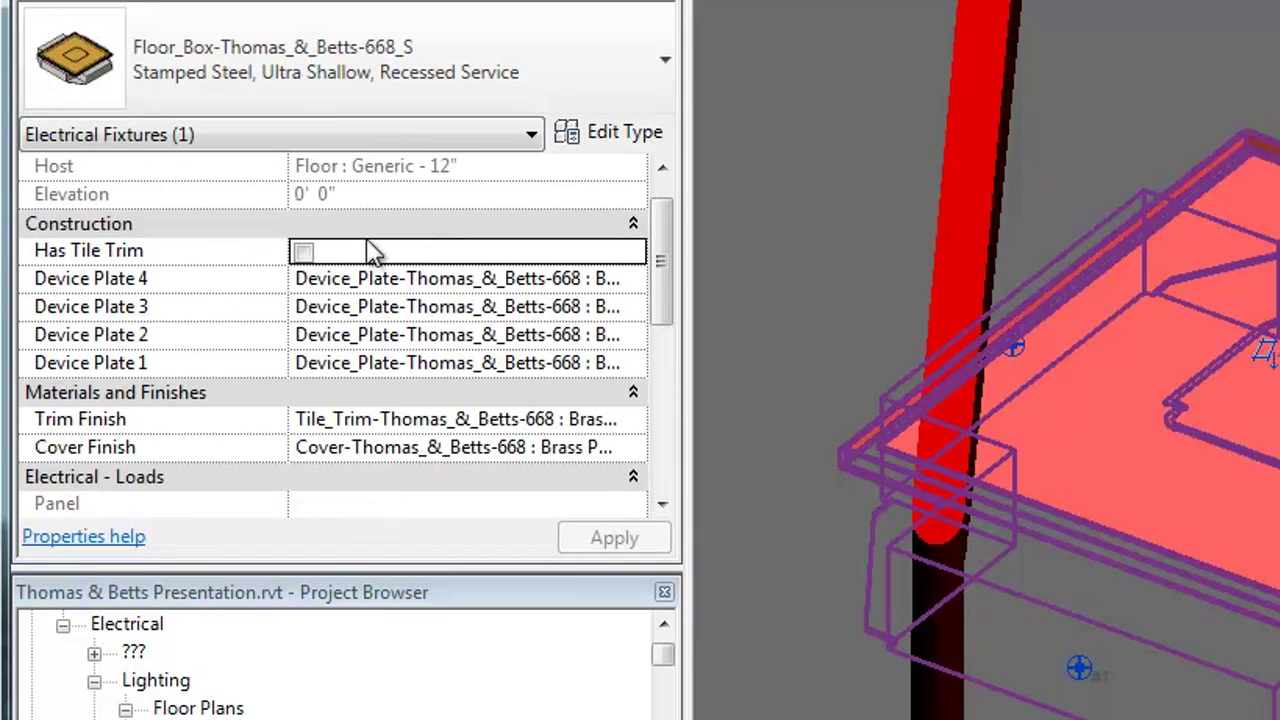
pyautogui.click(304, 252)
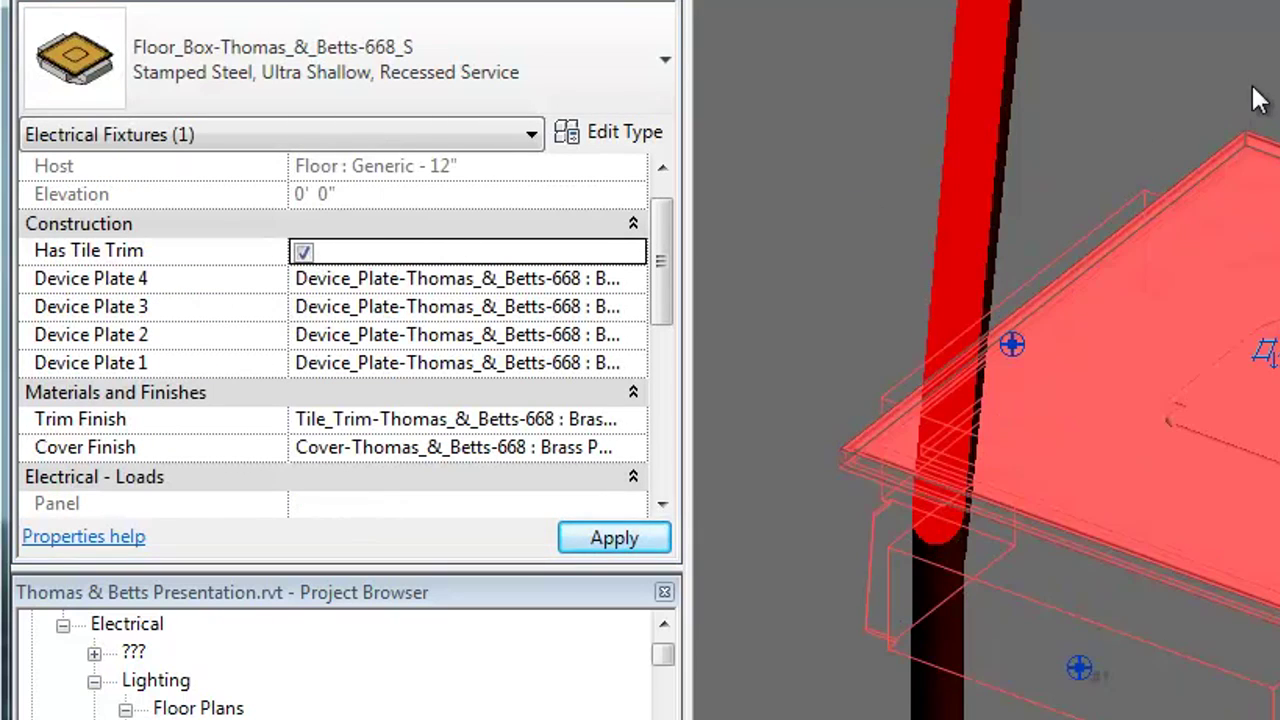
pyautogui.click(633, 279)
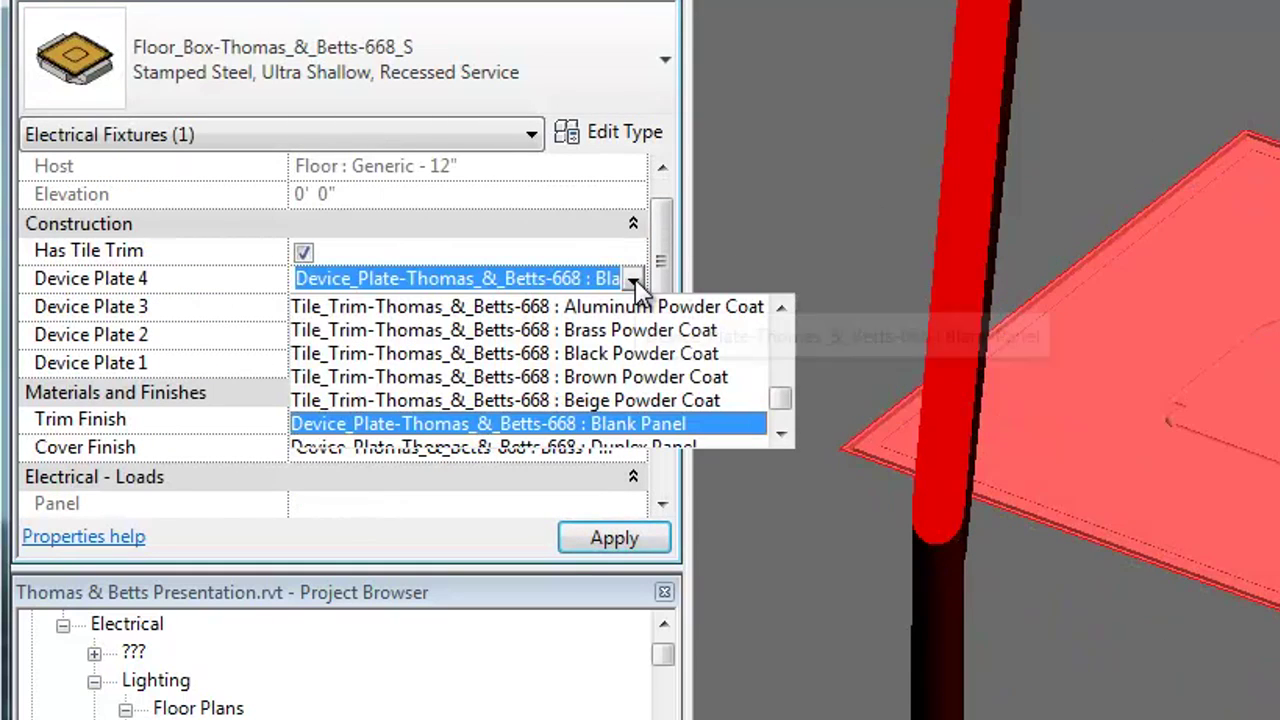
pyautogui.scroll(-1, 787, 402)
pyautogui.scroll(-1, 787, 402)
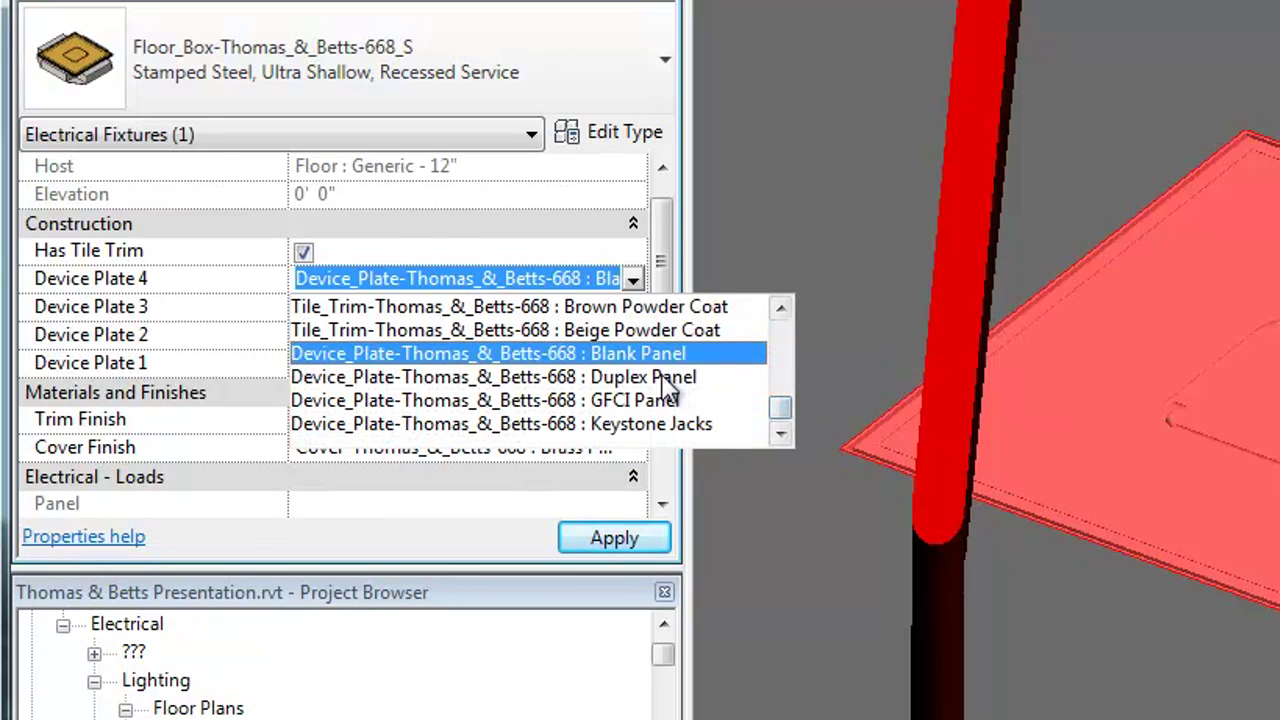
pyautogui.click(628, 388)
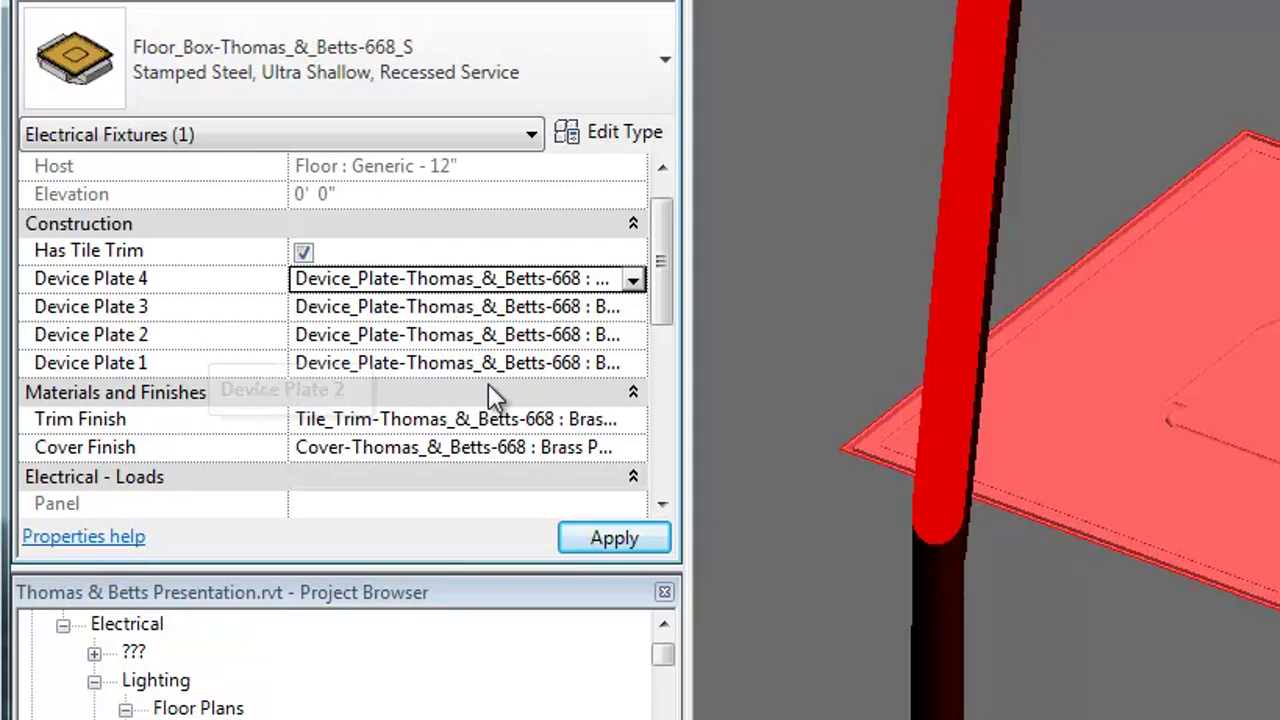
# Set the floor box's trim finish to Black Powder Coat and apply it.
pyautogui.click(635, 421)
pyautogui.press('Return')
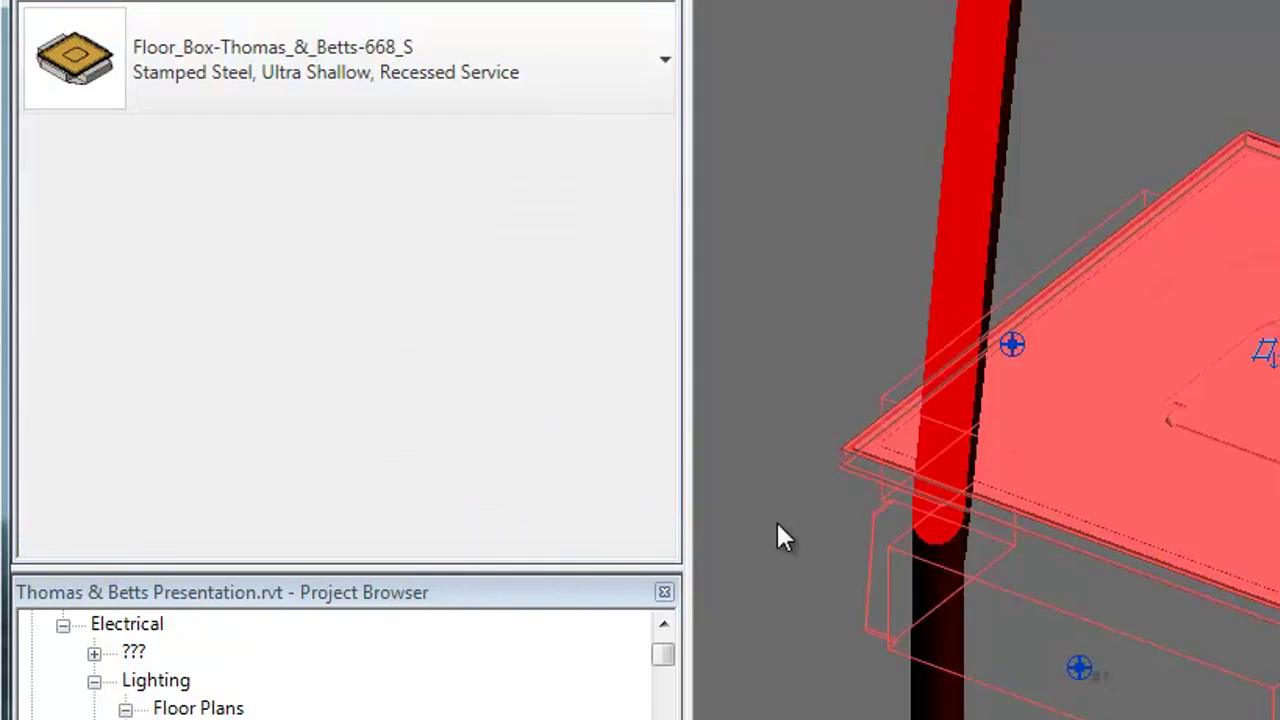
pyautogui.click(636, 421)
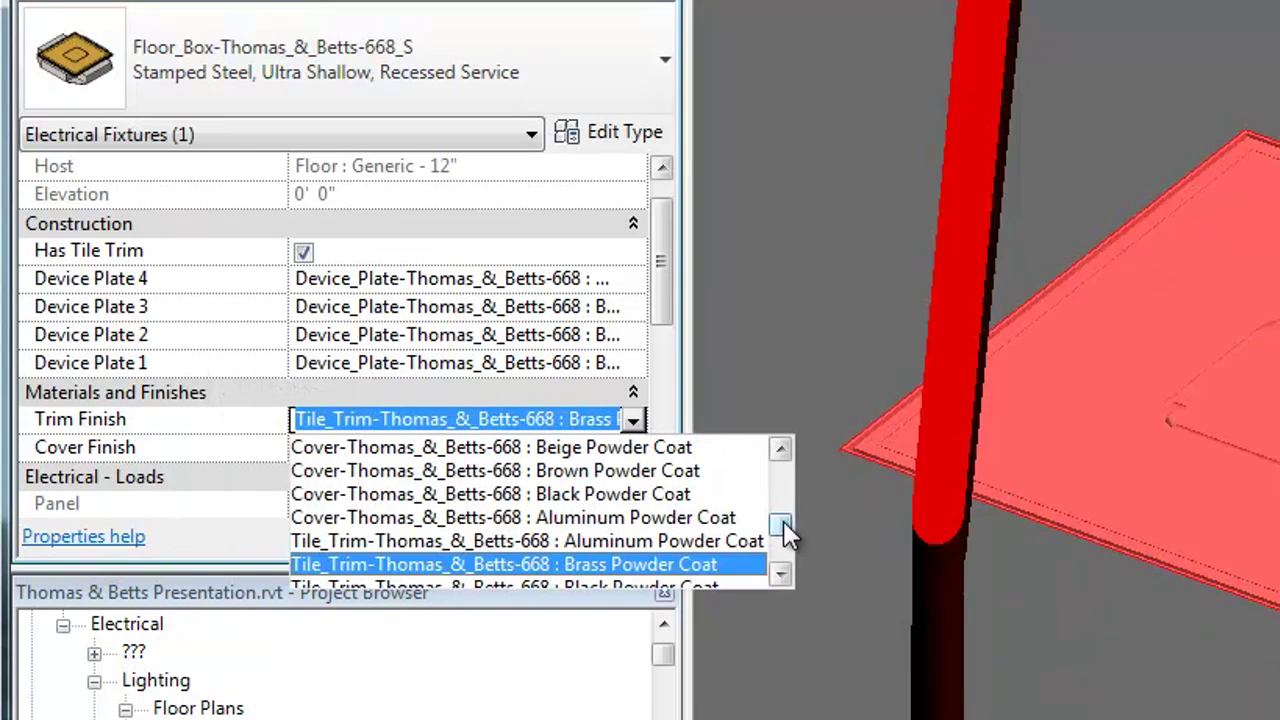
pyautogui.moveTo(783, 524); pyautogui.dragTo(784, 530)
pyautogui.click(677, 546)
pyautogui.click(662, 540)
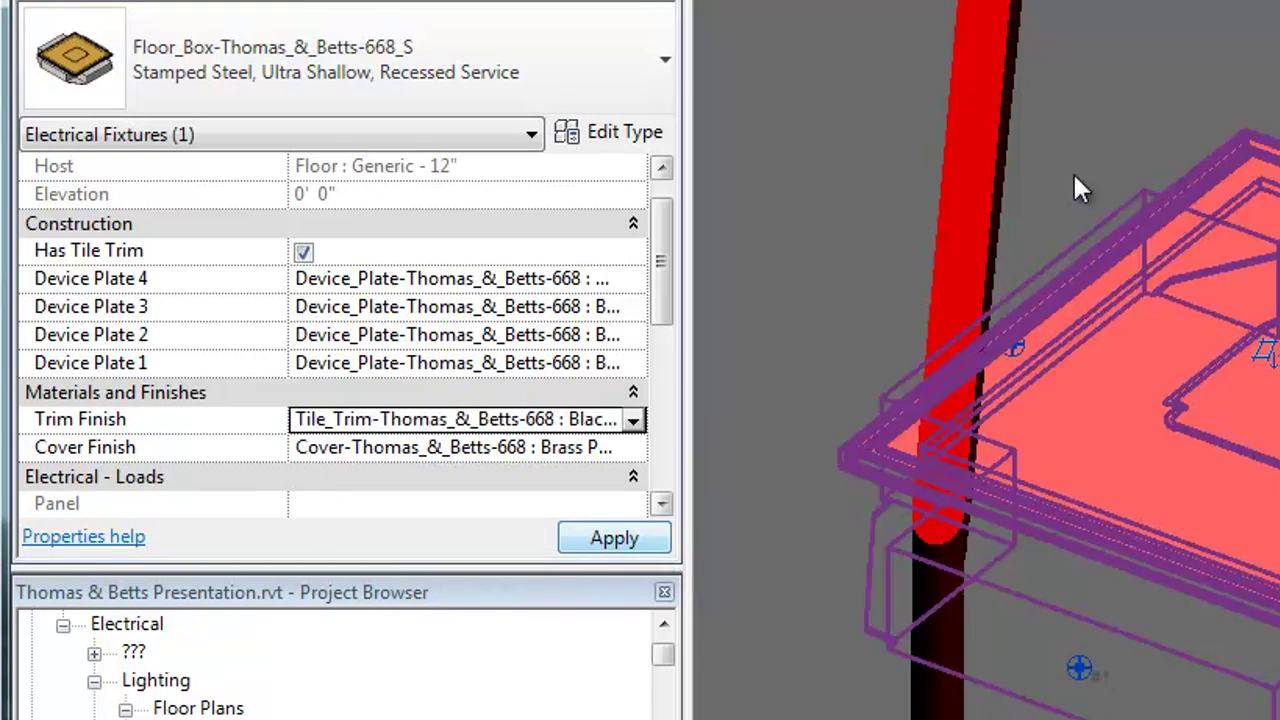
# Reselect the floor box and bring up its Cover Finish choices for the beige powder coat cover.
pyautogui.click(1120, 104)
pyautogui.click(1176, 216)
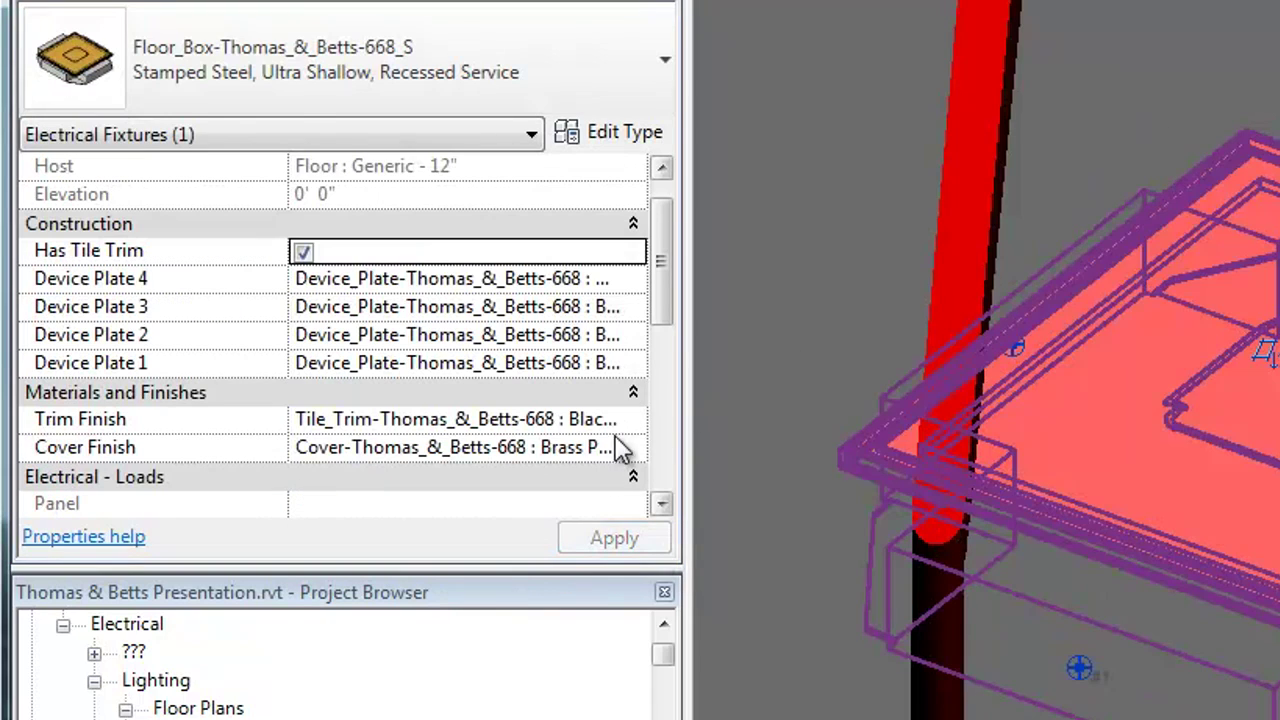
pyautogui.click(629, 452)
pyautogui.click(634, 449)
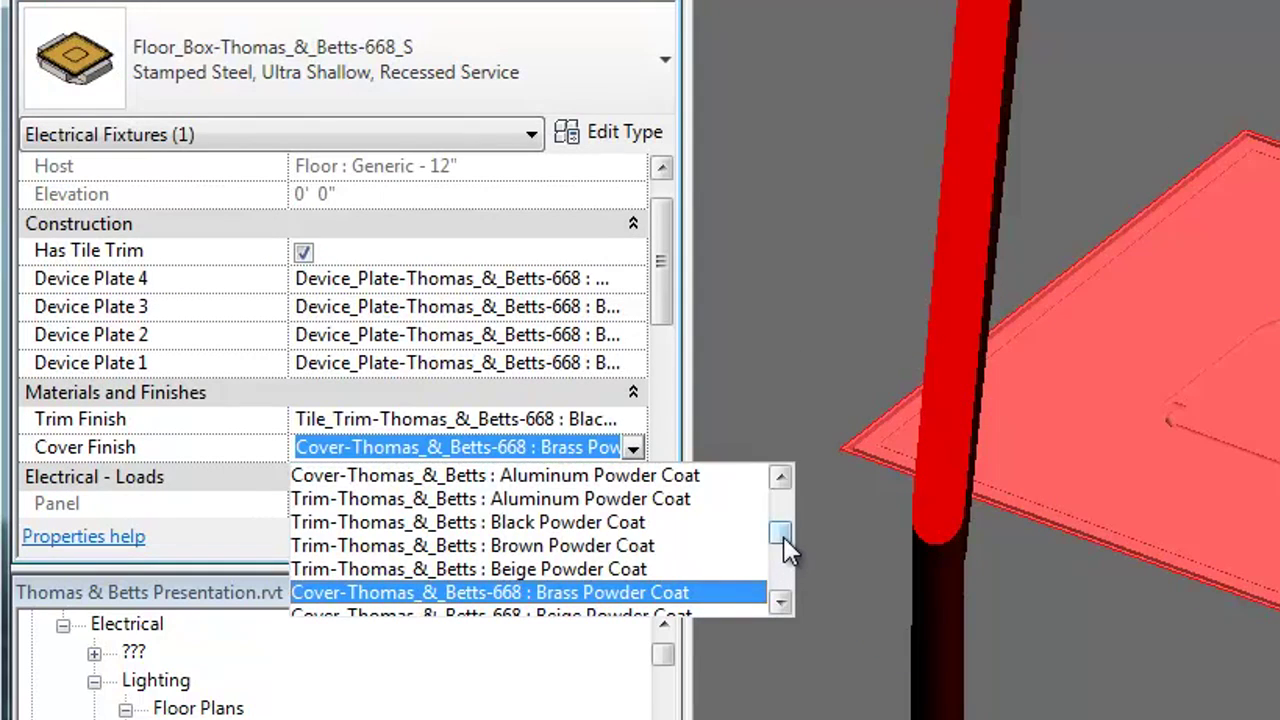
pyautogui.scroll(-1, 785, 546)
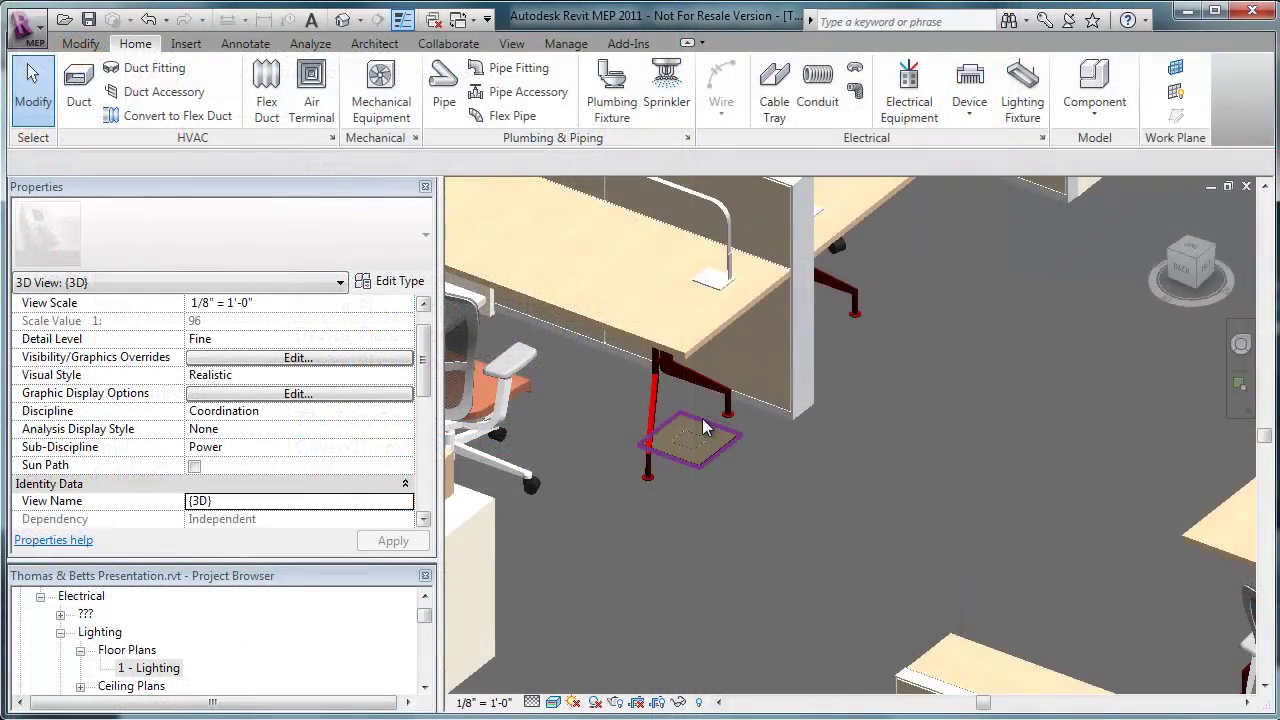
# Temporarily hide the floor slab in the 3D view.
pyautogui.click(652, 563)
pyautogui.click(679, 702)
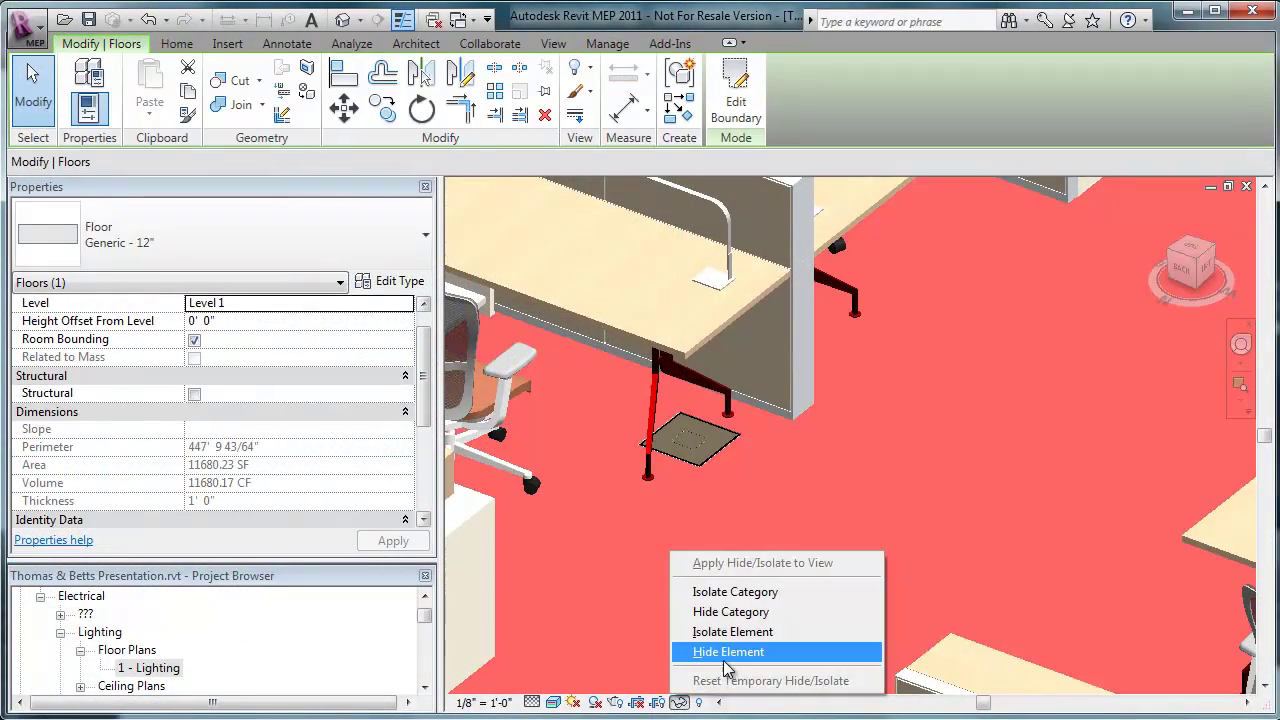
pyautogui.click(728, 652)
pyautogui.scroll(4, 731, 606)
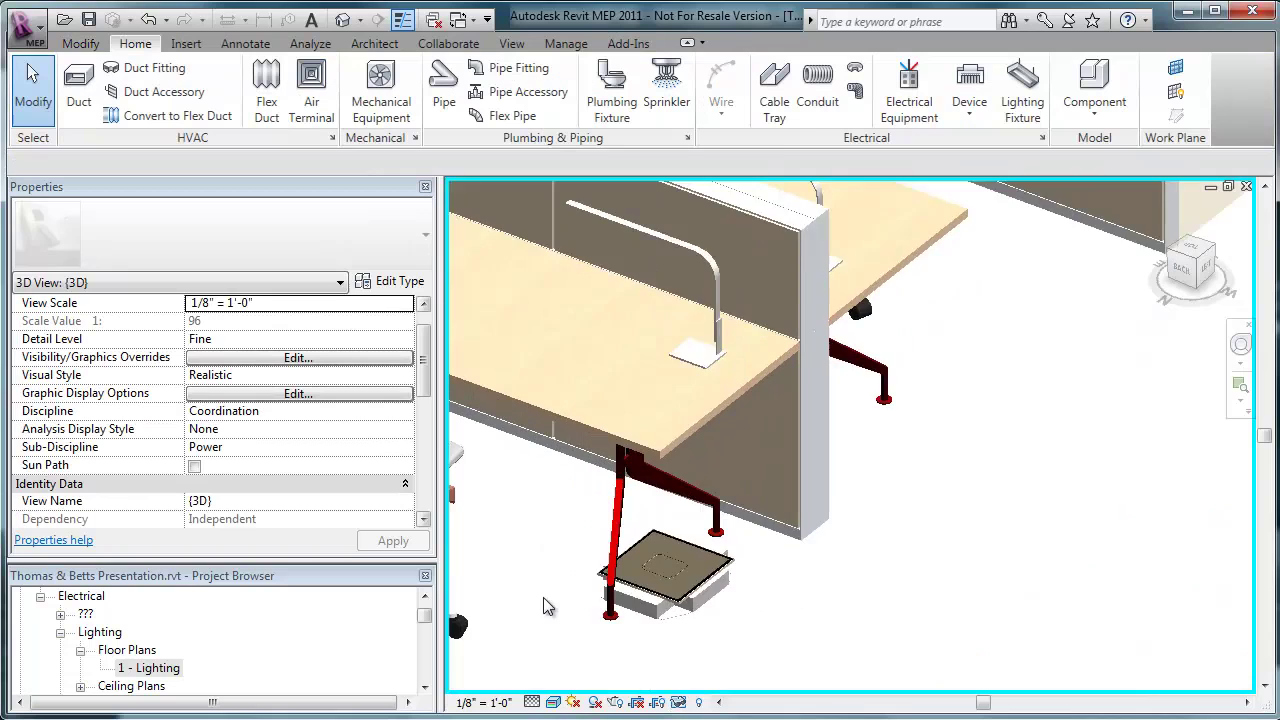
pyautogui.scroll(2, 543, 597)
# Start a conduit run from a face of the floor box.
pyautogui.click(799, 506)
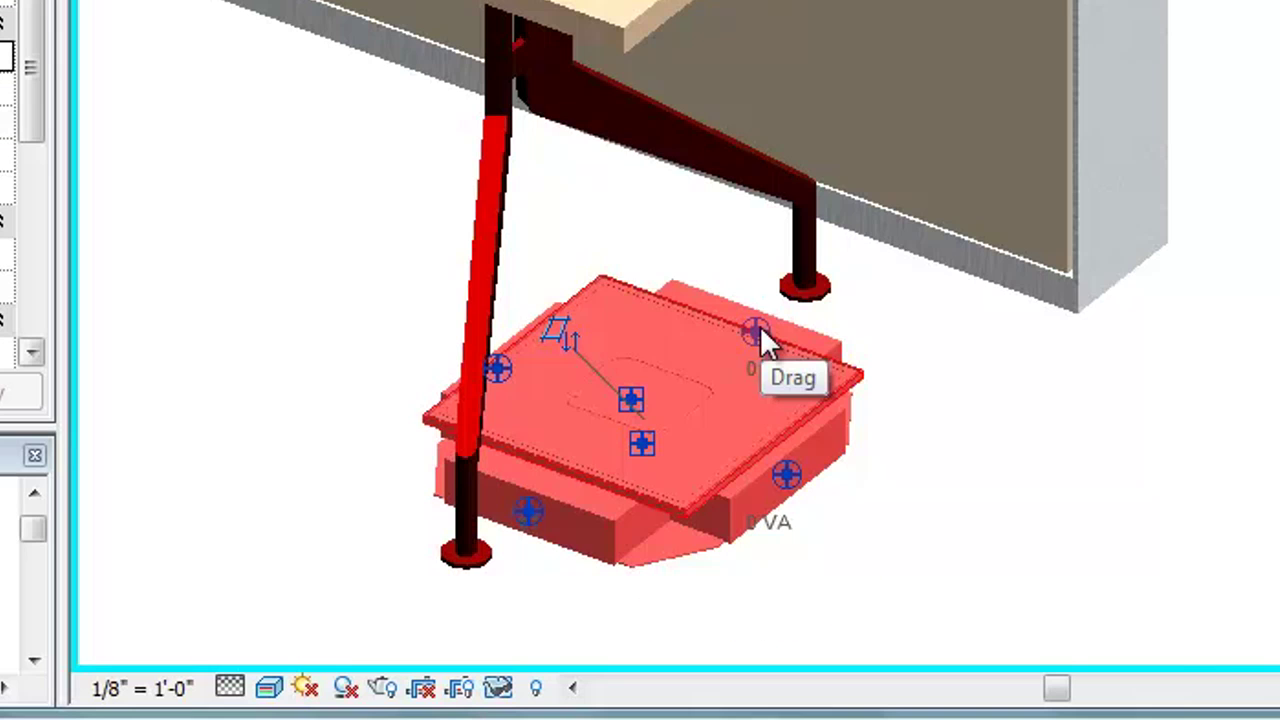
pyautogui.rightClick(760, 328)
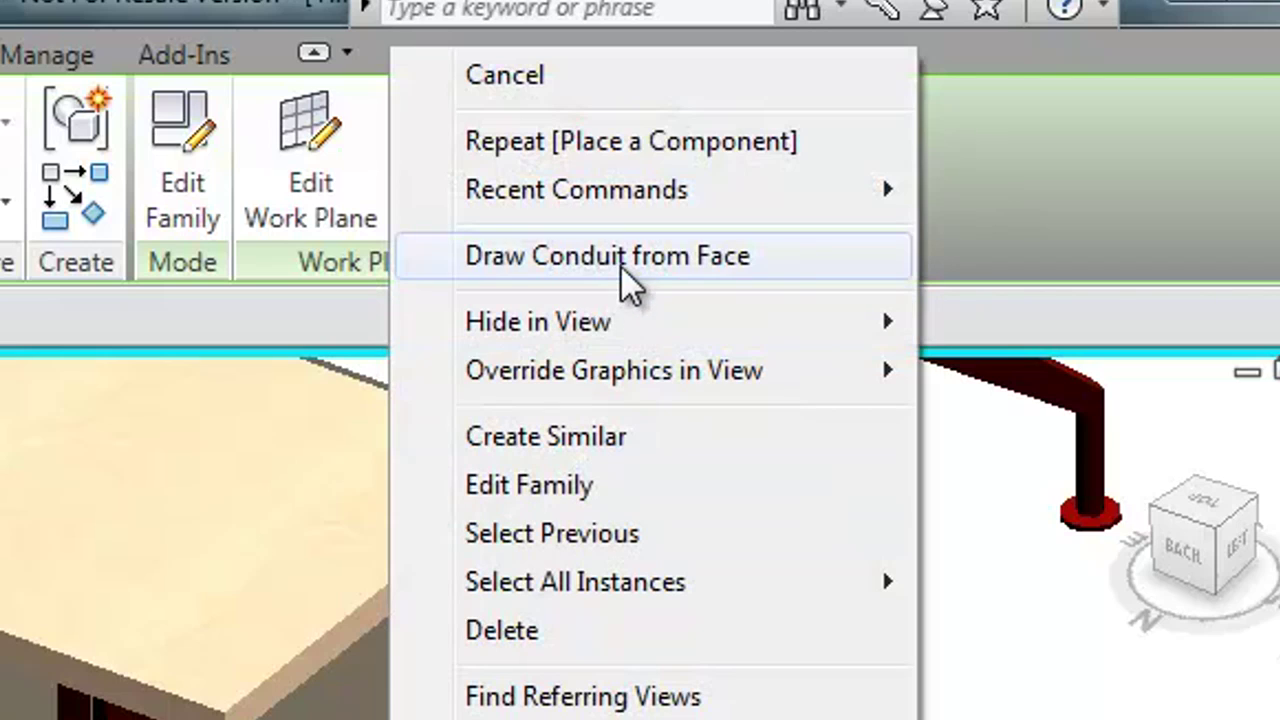
pyautogui.click(621, 262)
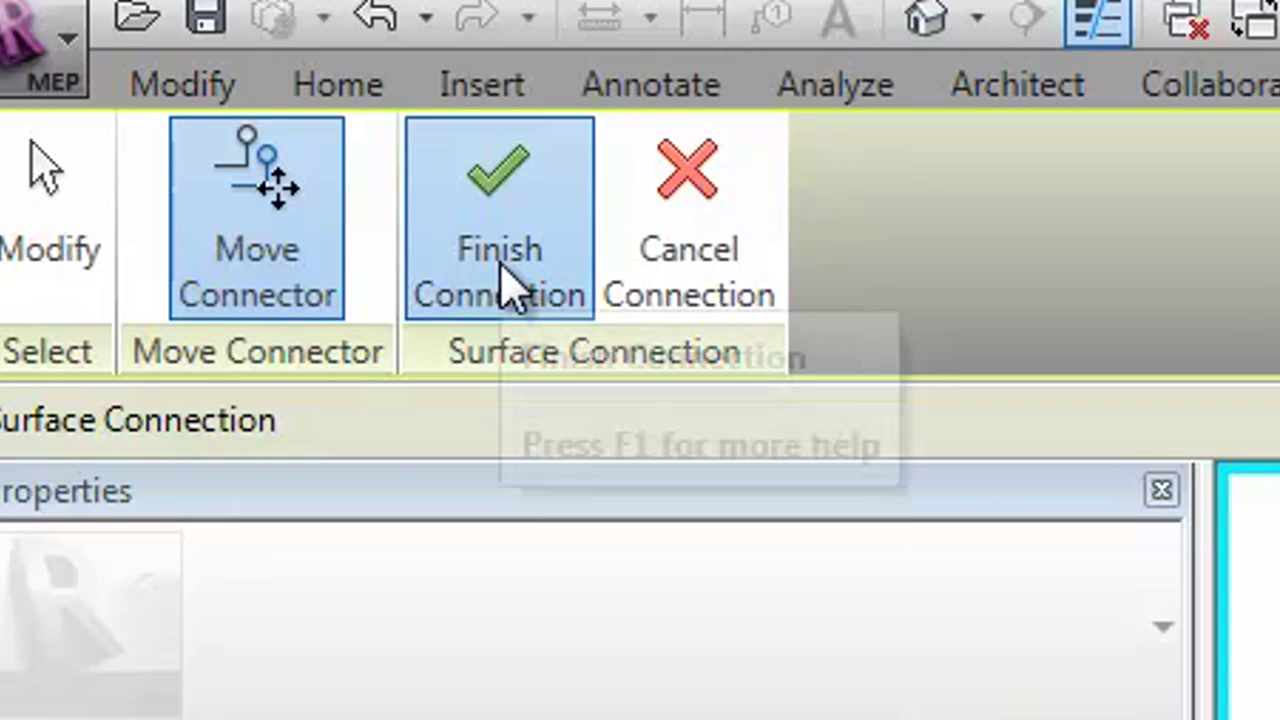
pyautogui.click(505, 285)
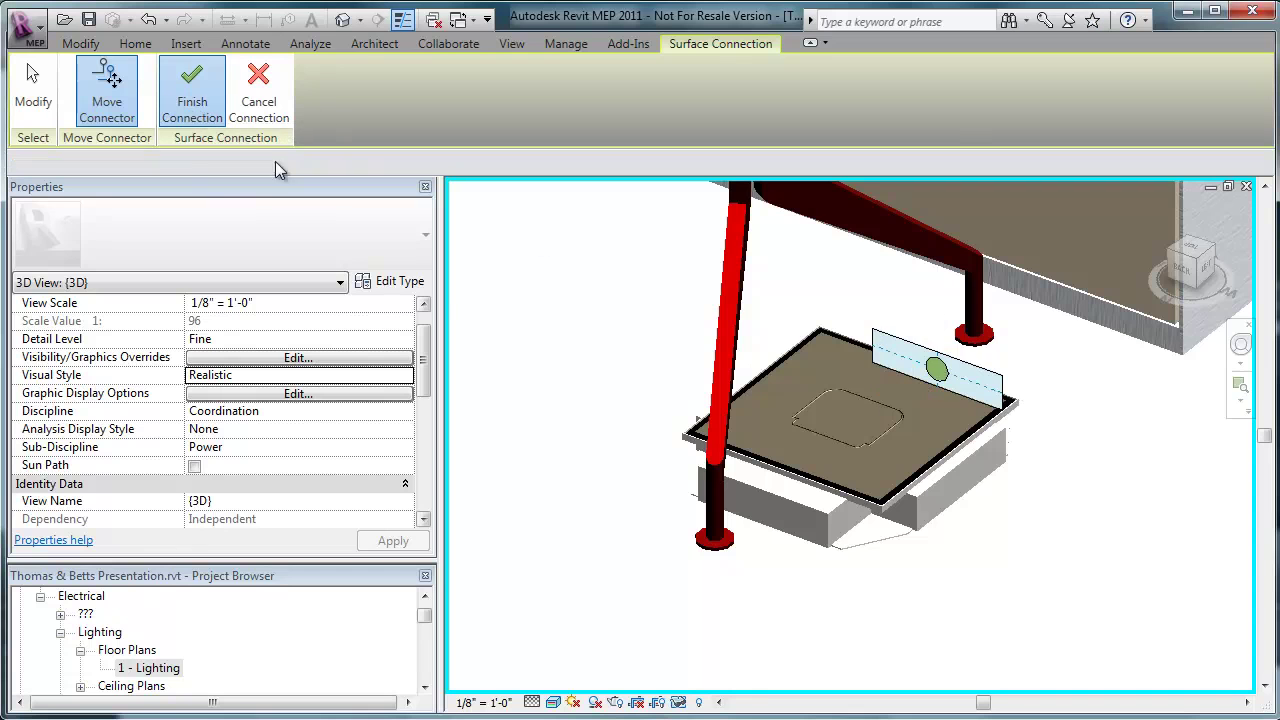
# Attach the 1" rigid nonmetallic conduit to the box side and finish the connection.
pyautogui.scroll(-5, 805, 300)
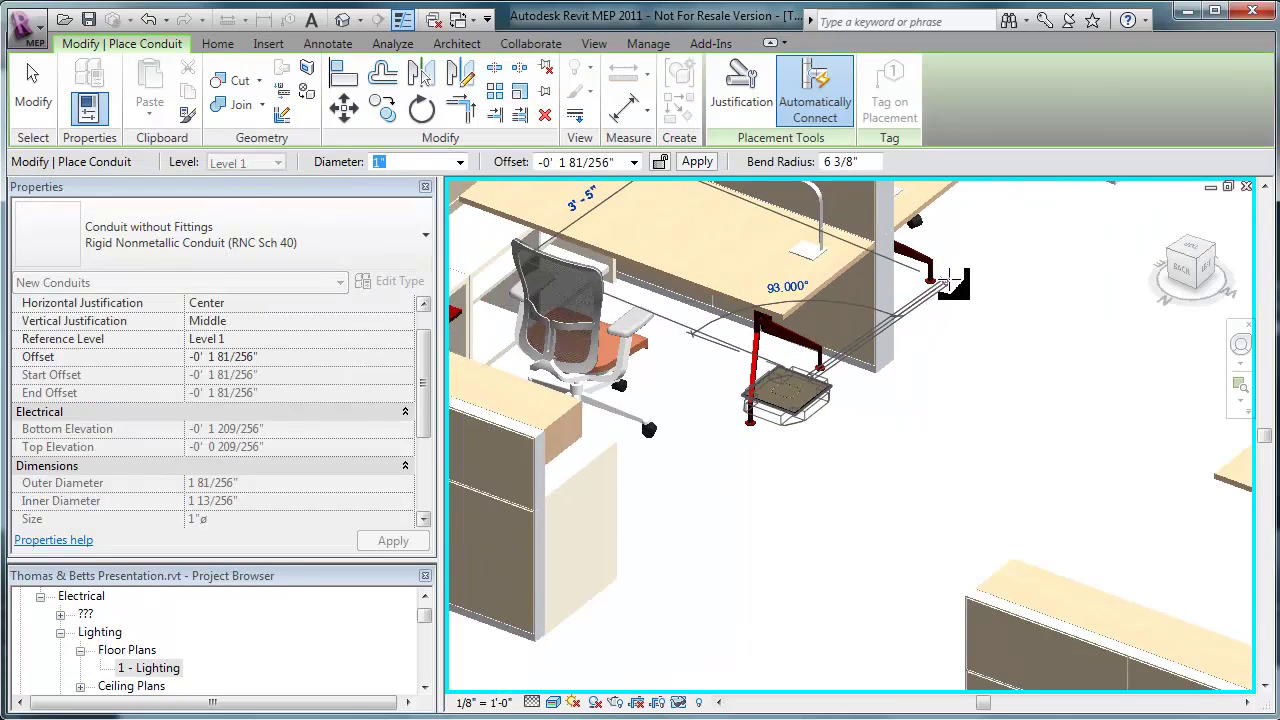
pyautogui.scroll(5, 580, 525)
pyautogui.scroll(-2, 580, 525)
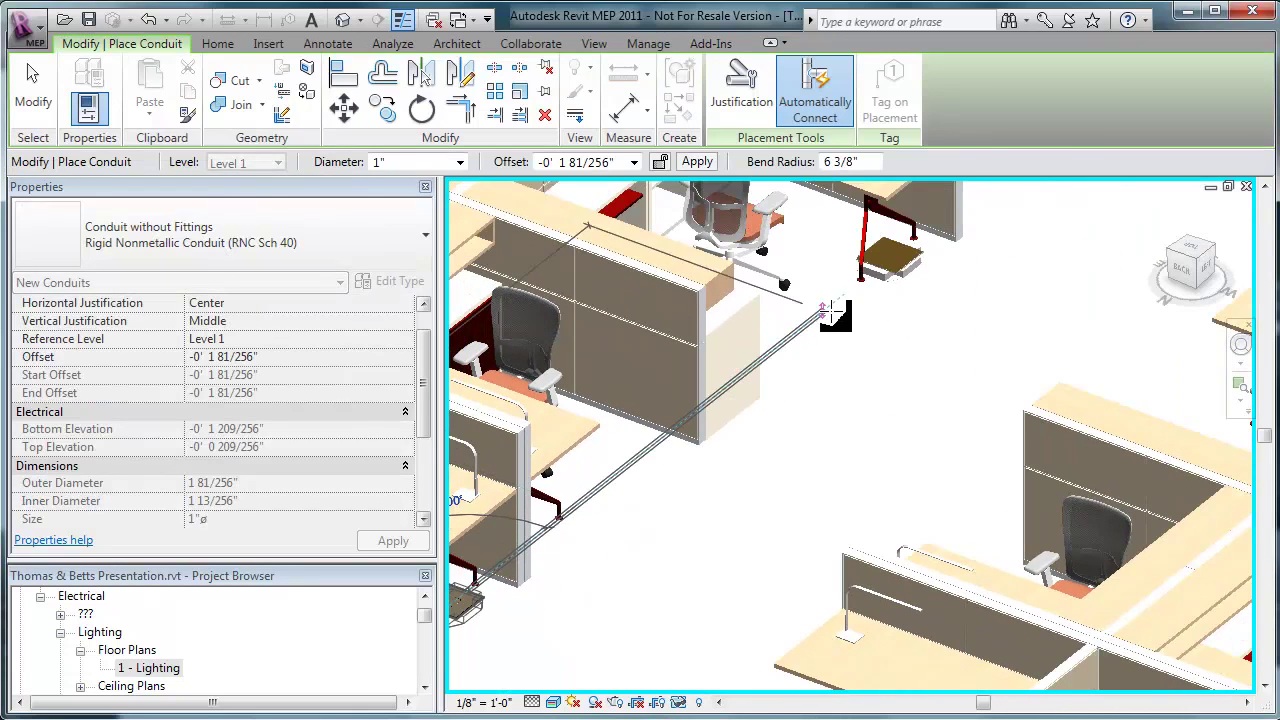
pyautogui.scroll(2, 868, 276)
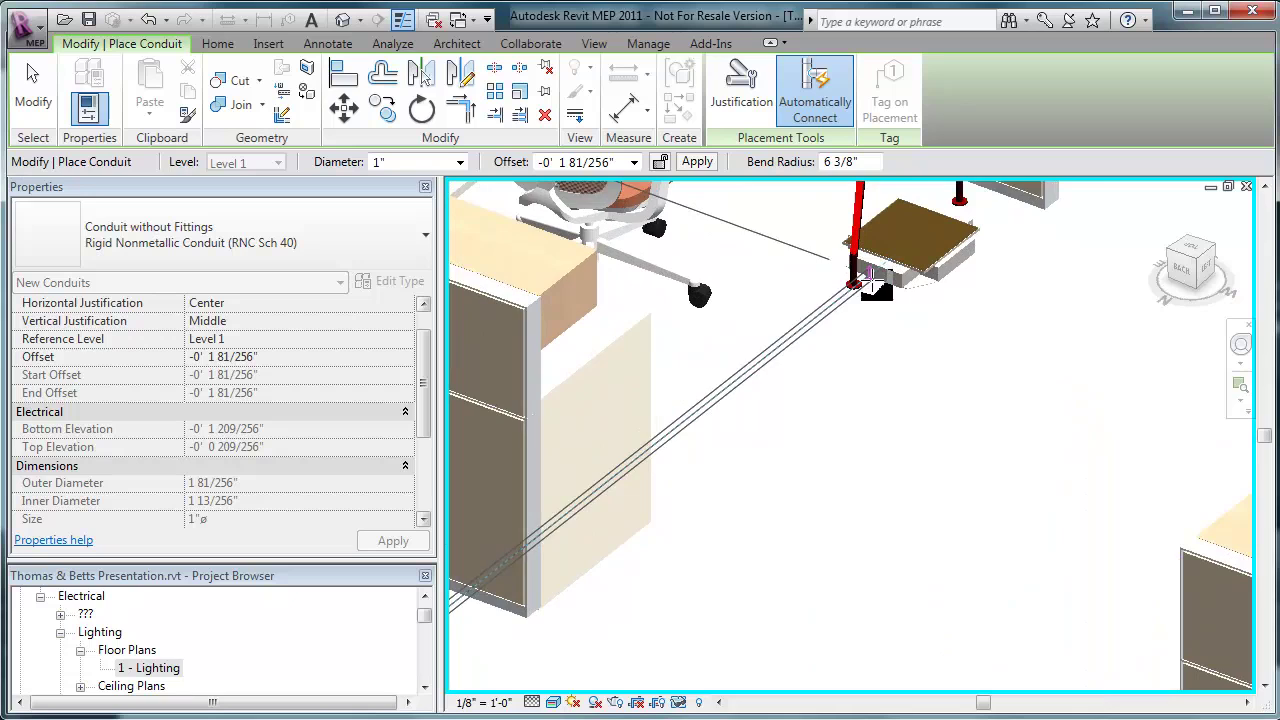
pyautogui.scroll(1, 872, 275)
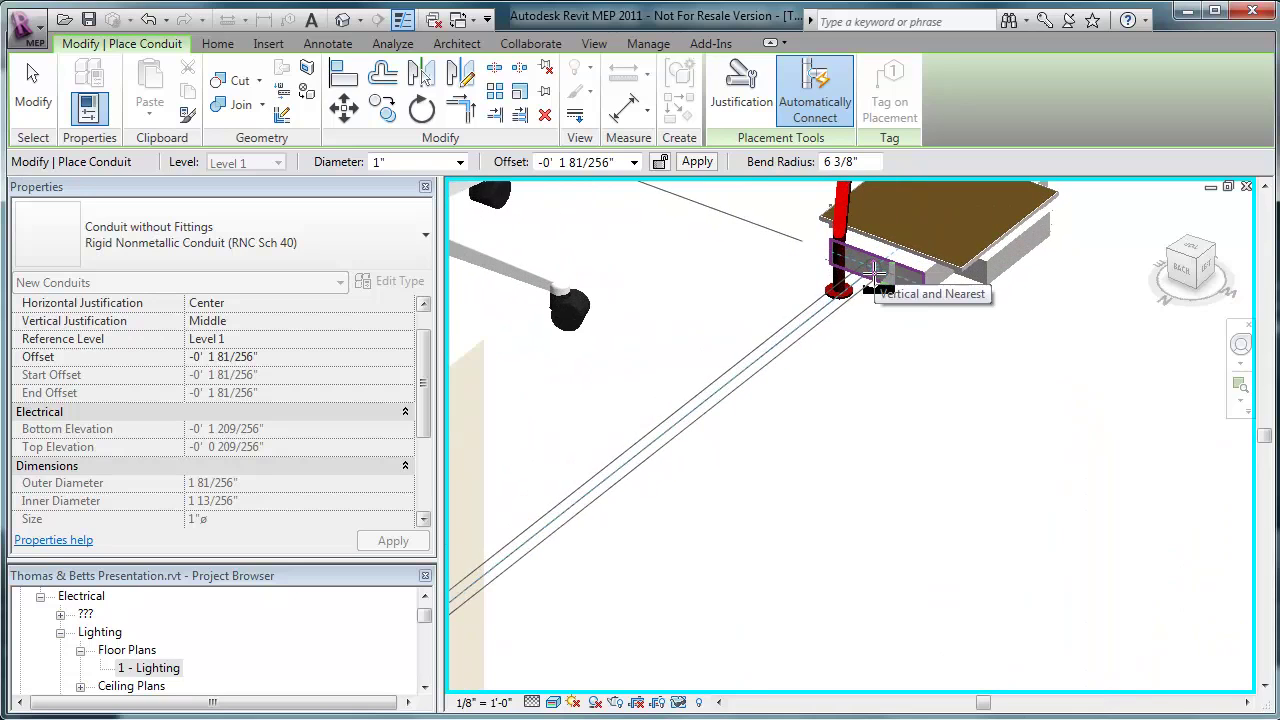
pyautogui.click(874, 273)
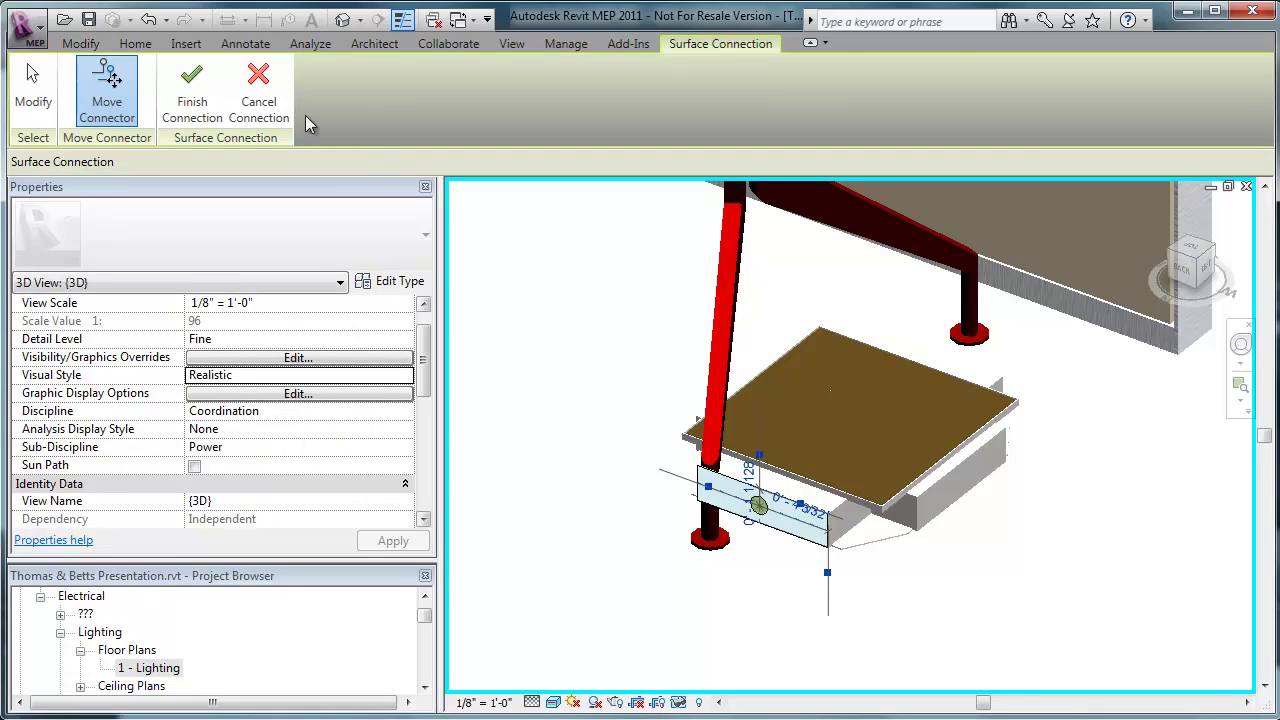
pyautogui.click(192, 85)
pyautogui.moveTo(929, 594); pyautogui.dragTo(1003, 503, button='middle')
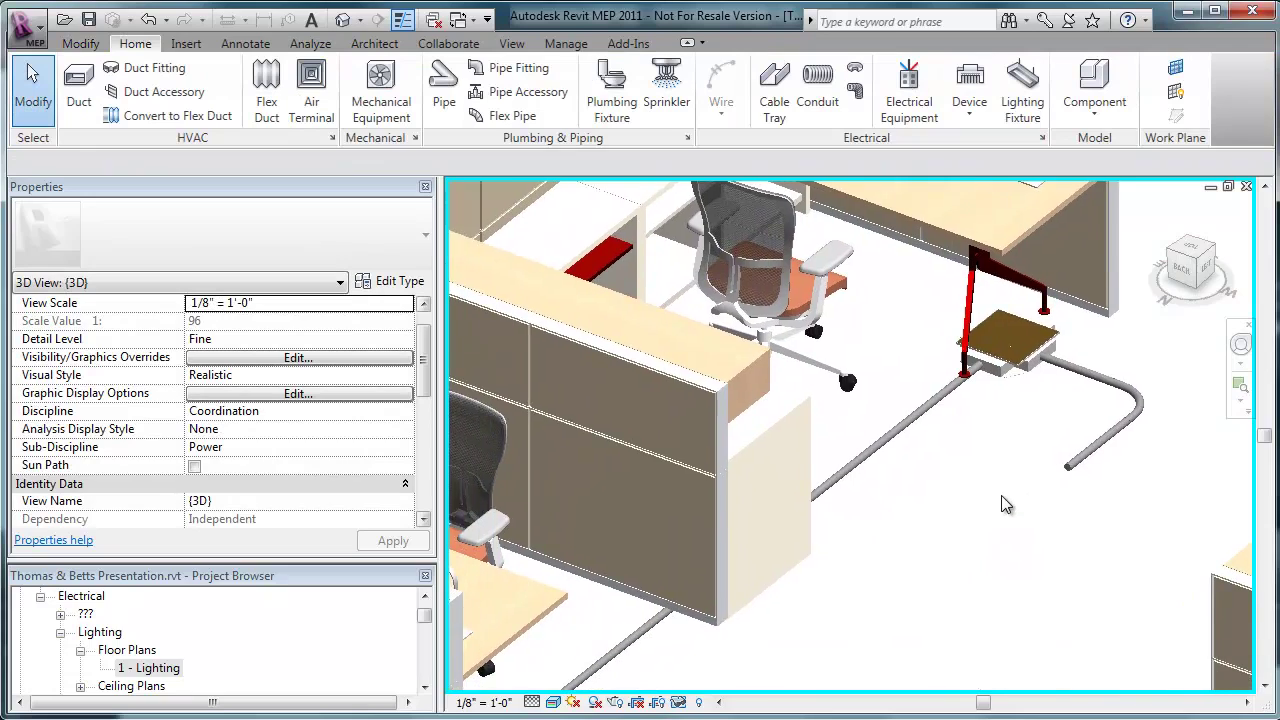
# Select the floor box in the 3D office view and bring up its shortcut menu.
pyautogui.scroll(-5, 1003, 503)
pyautogui.scroll(5, 768, 660)
pyautogui.scroll(5, 768, 660)
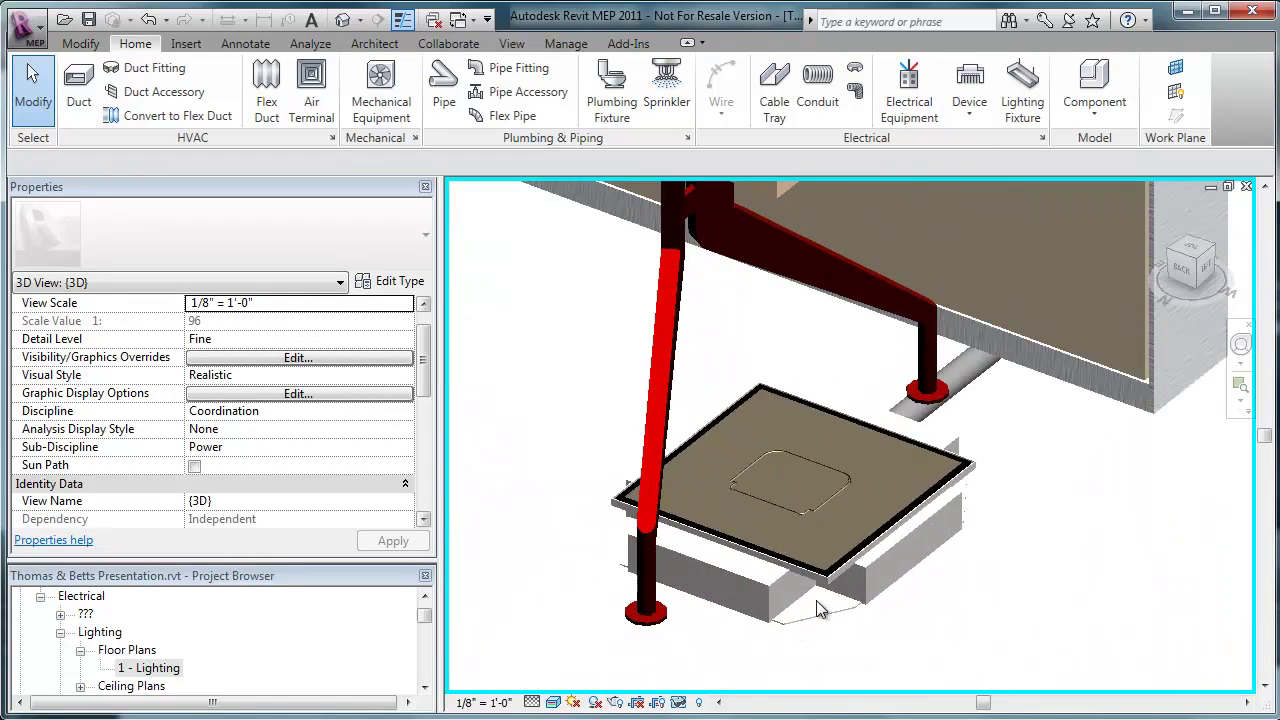
pyautogui.click(808, 587)
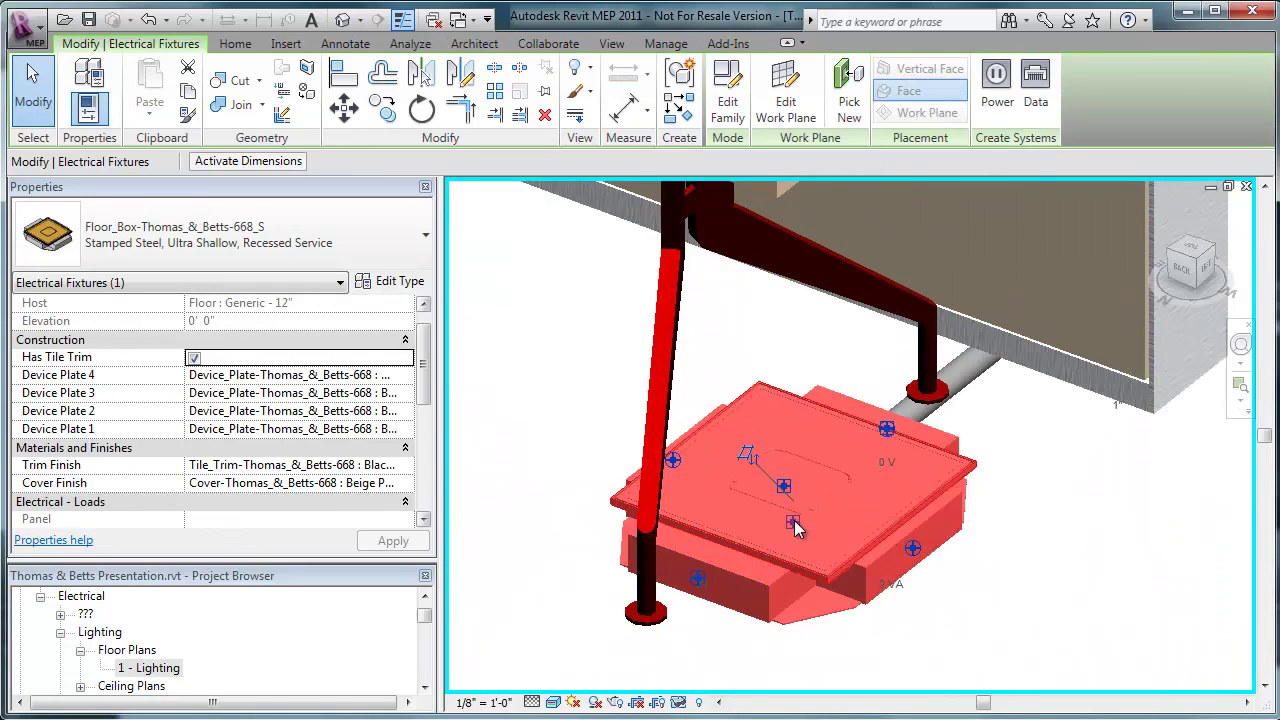
pyautogui.rightClick(797, 528)
pyautogui.press('Escape')
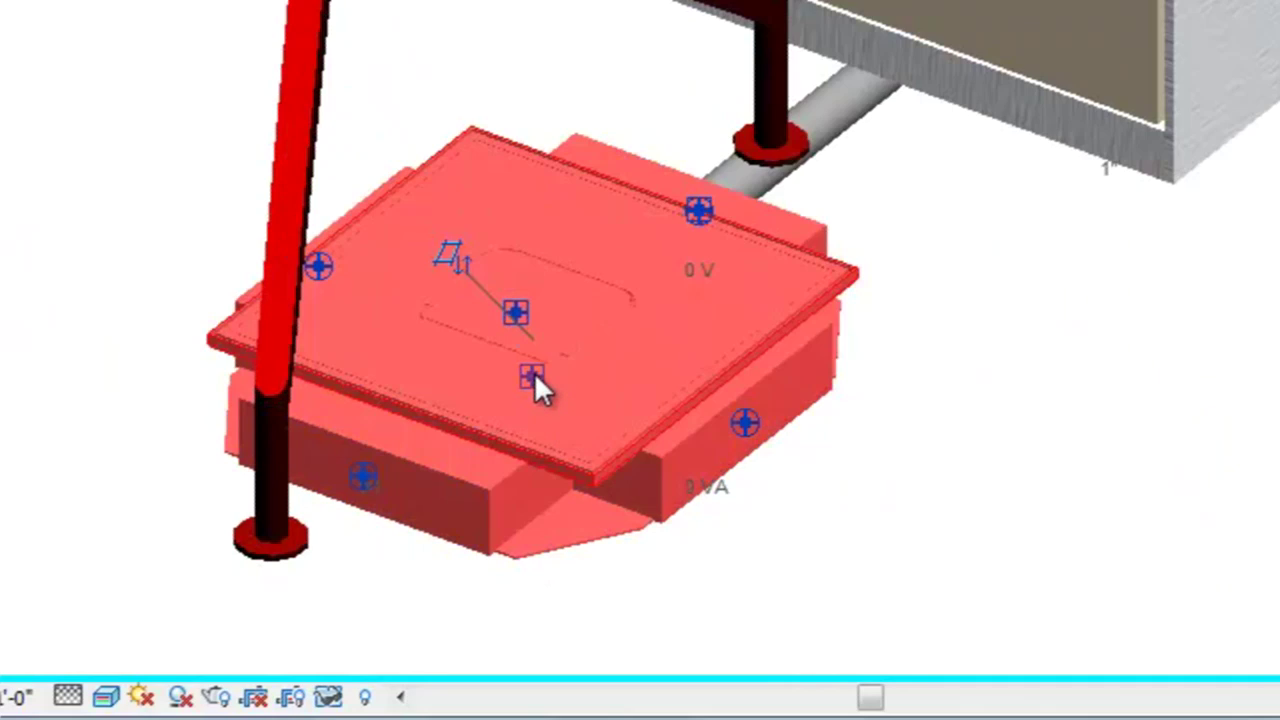
pyautogui.rightClick(534, 372)
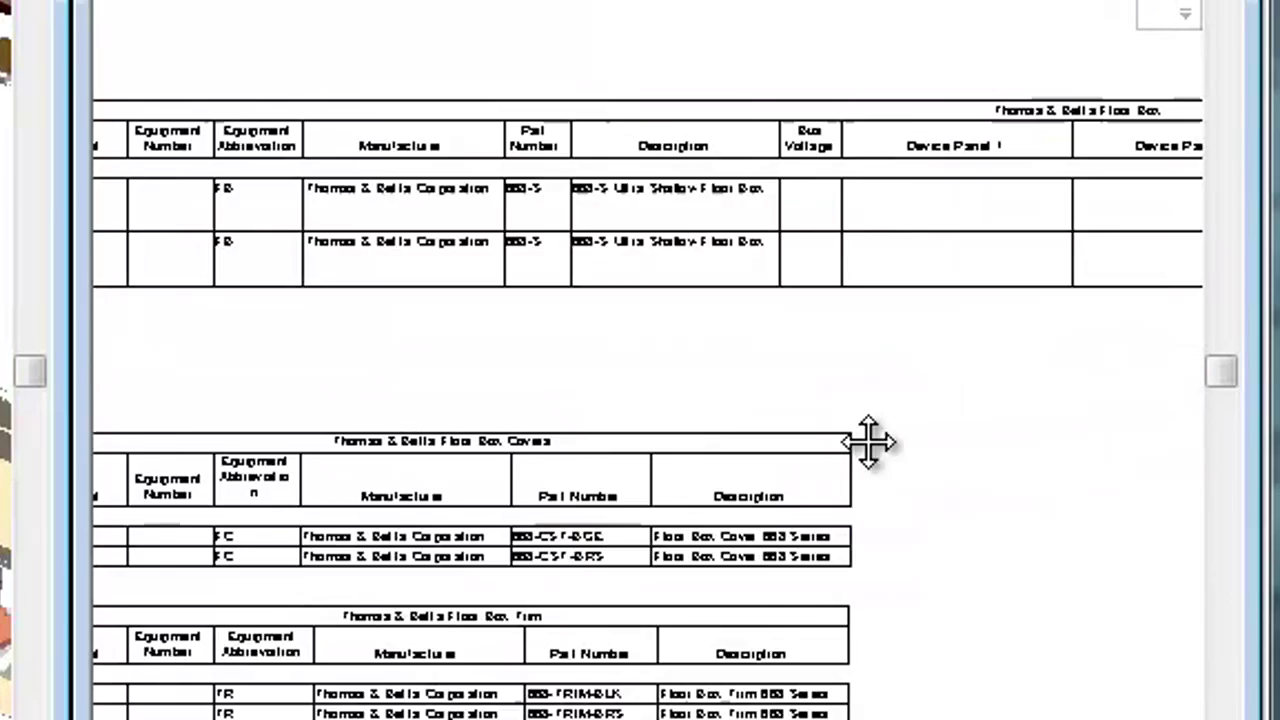
pyautogui.scroll(4, 660, 391)
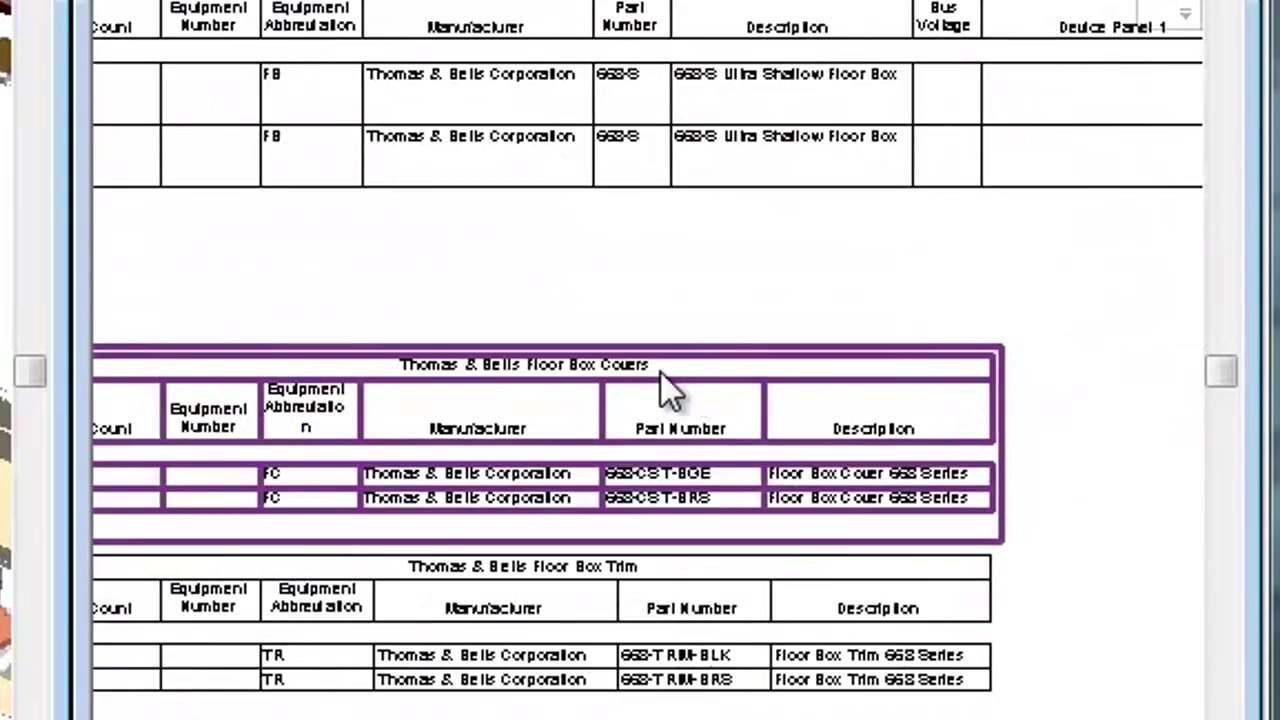
pyautogui.moveTo(700, 470); pyautogui.dragTo(657, 394, button='middle')
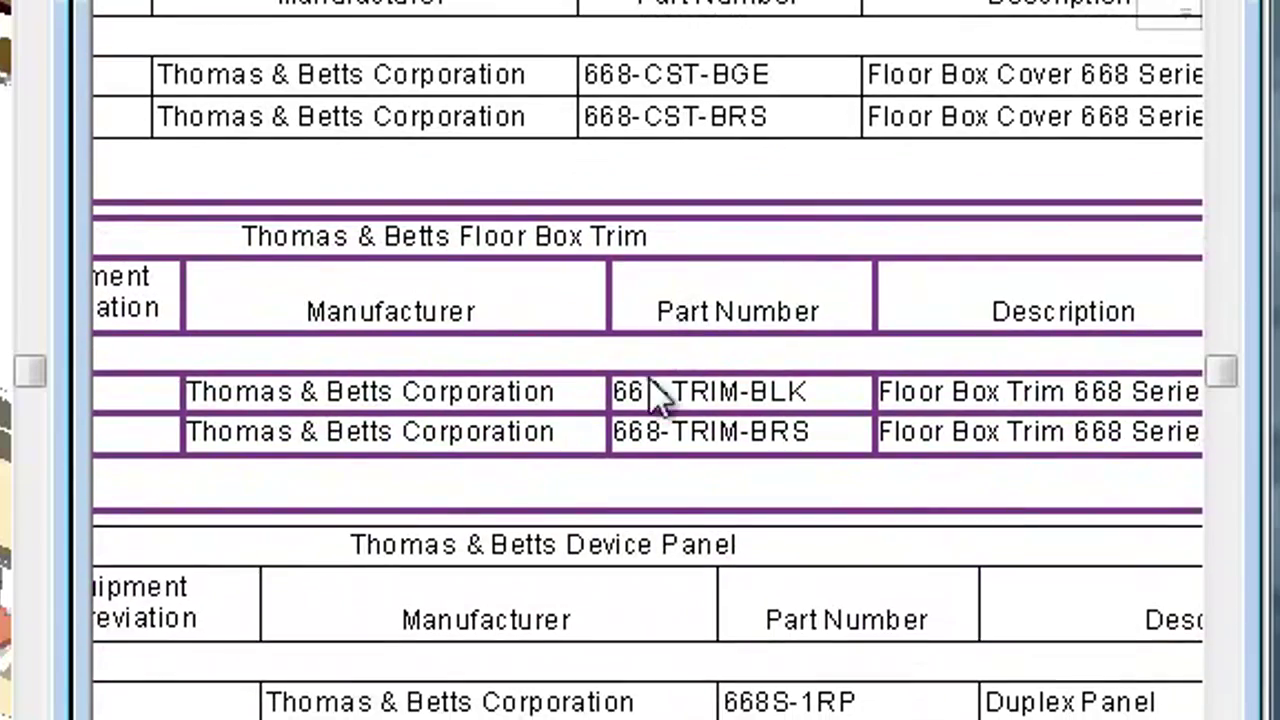
pyautogui.moveTo(704, 643); pyautogui.dragTo(1009, 600, button='middle')
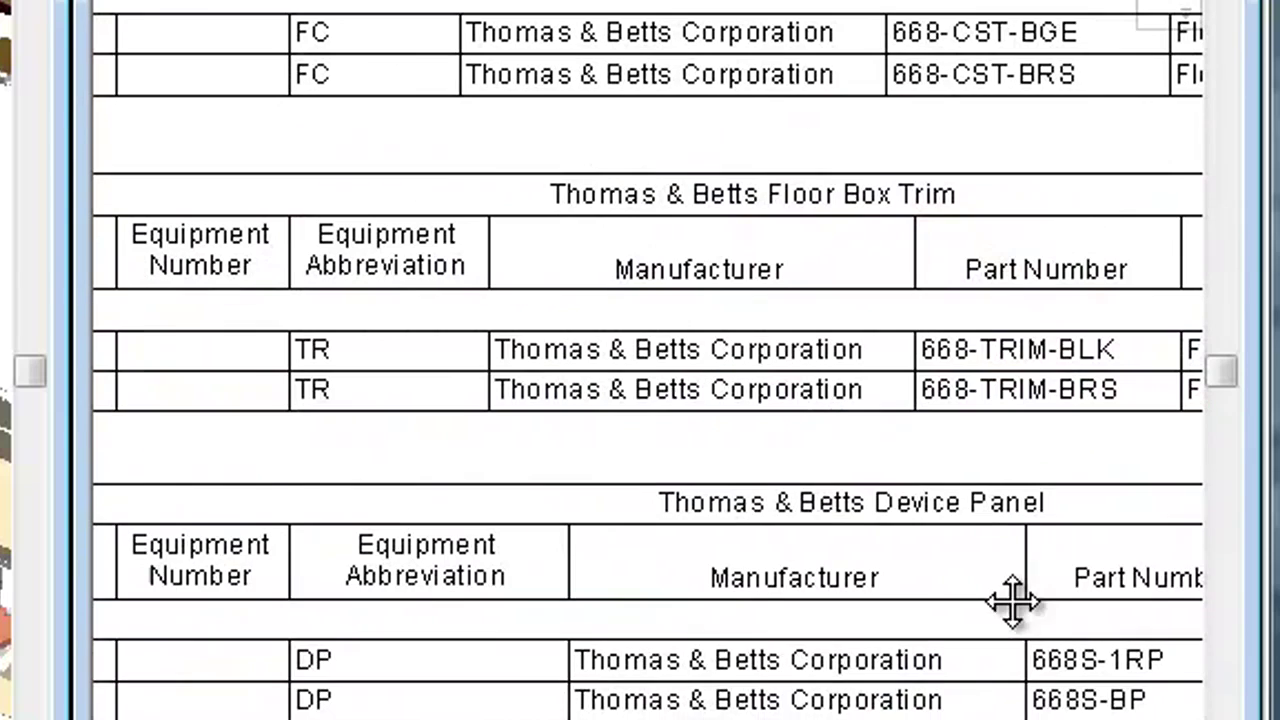
pyautogui.moveTo(429, 629); pyautogui.dragTo(823, 634, button='middle')
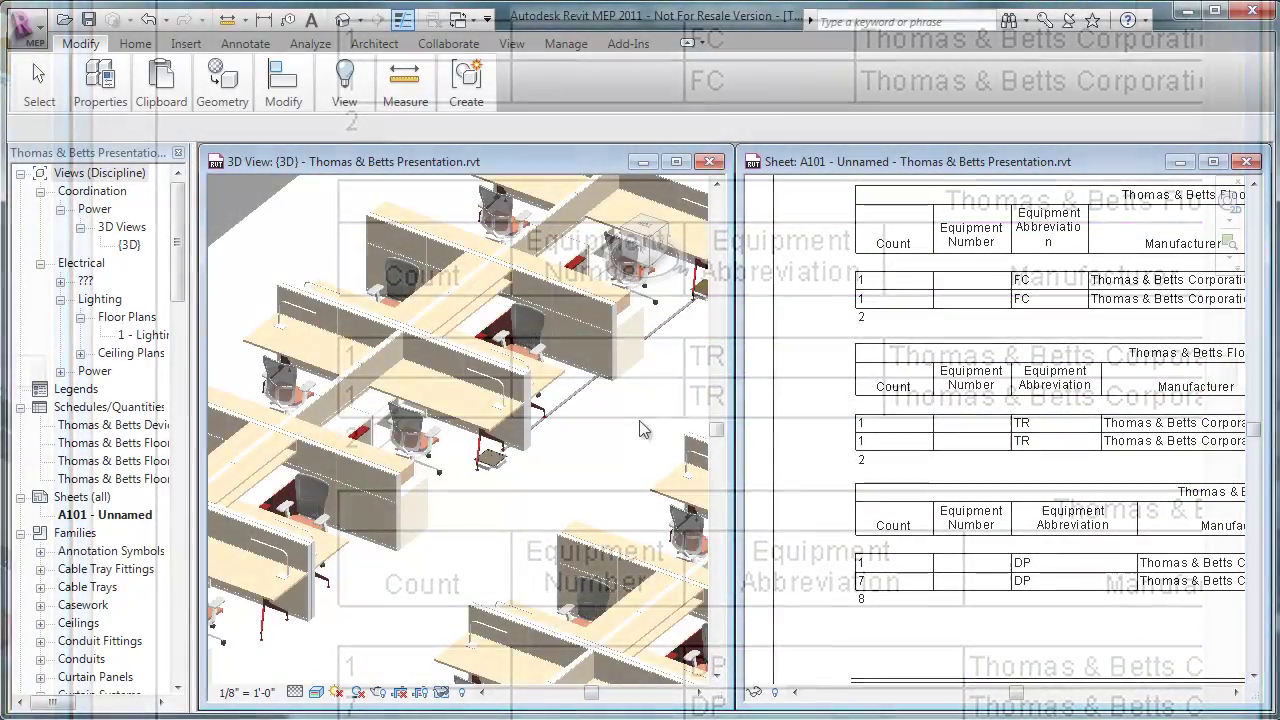
# Activate the 3D office view and drag the floor box down-left to a new desk spot.
pyautogui.click(593, 458)
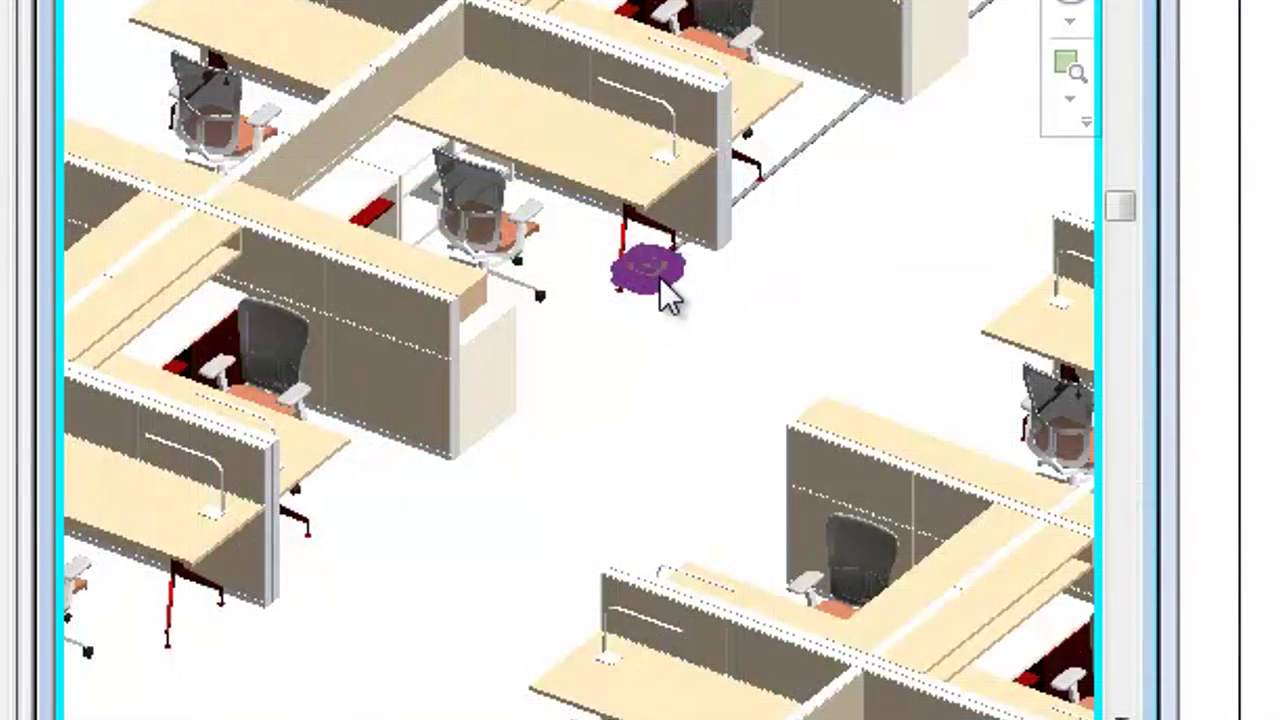
pyautogui.click(497, 466)
pyautogui.moveTo(668, 292); pyautogui.dragTo(546, 502)
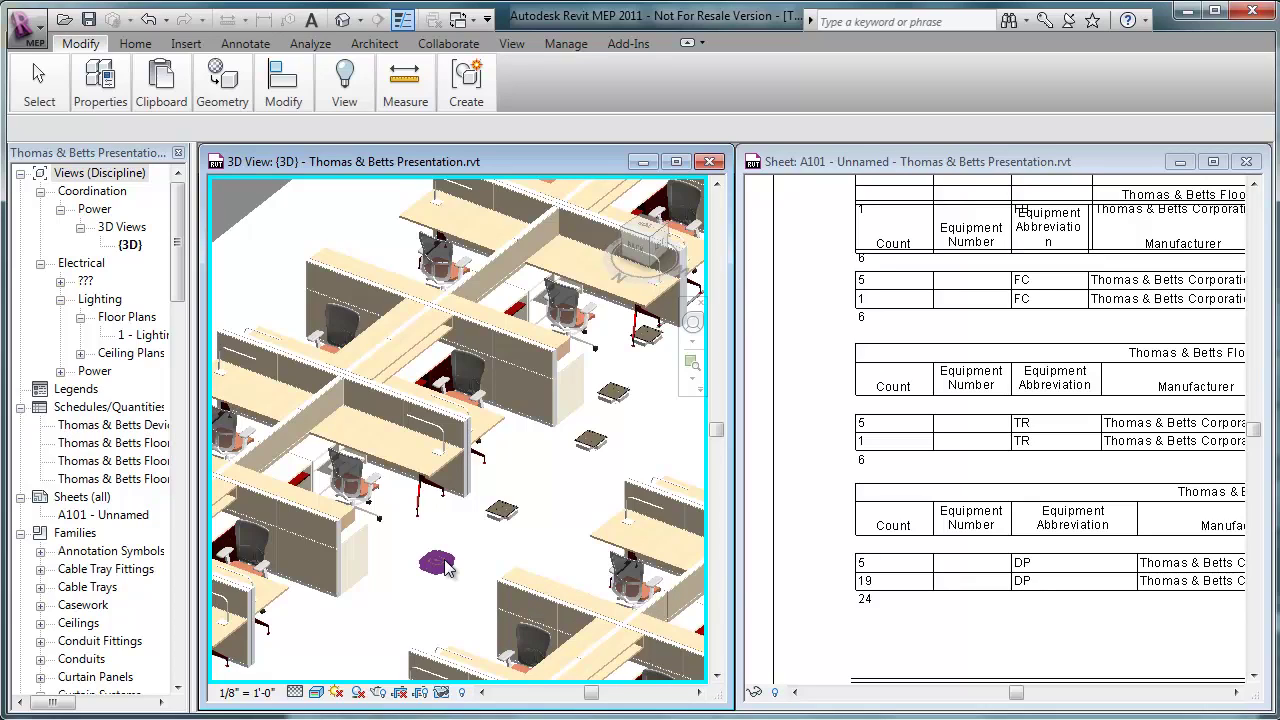
# Select one floor box and open its Device Plate 4 type choices in Properties.
pyautogui.click(445, 562)
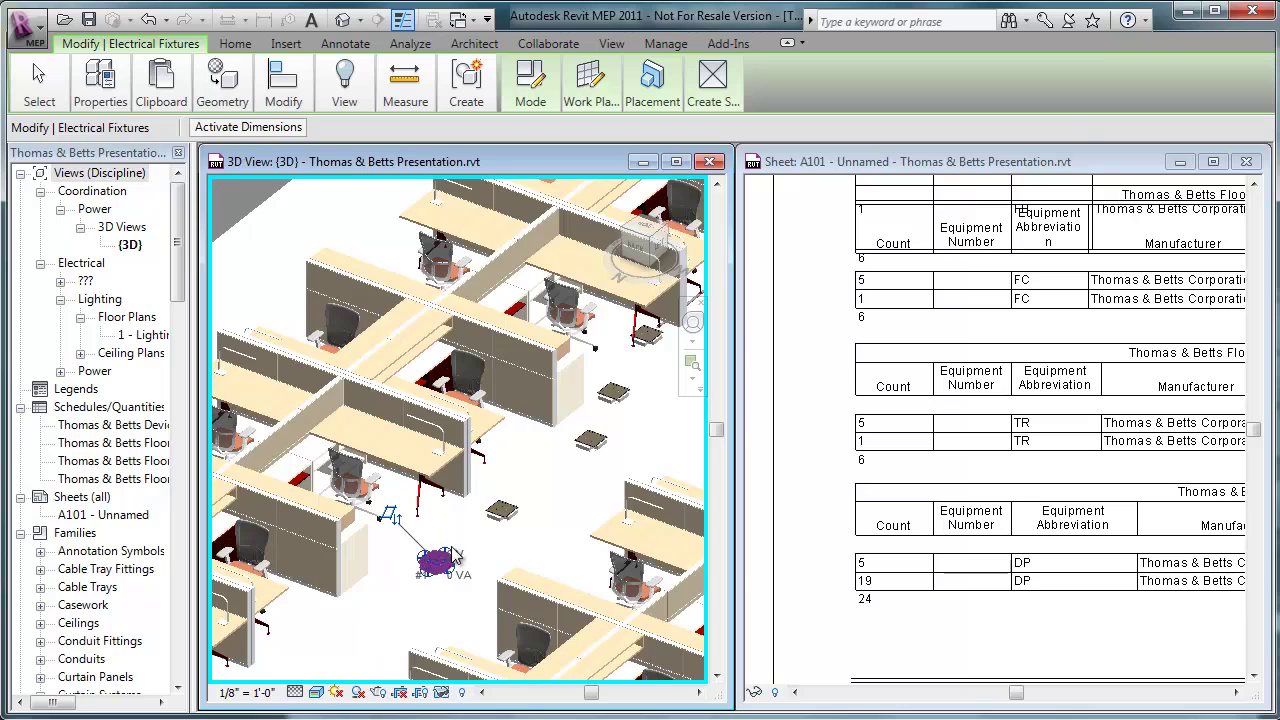
pyautogui.moveTo(108, 82)
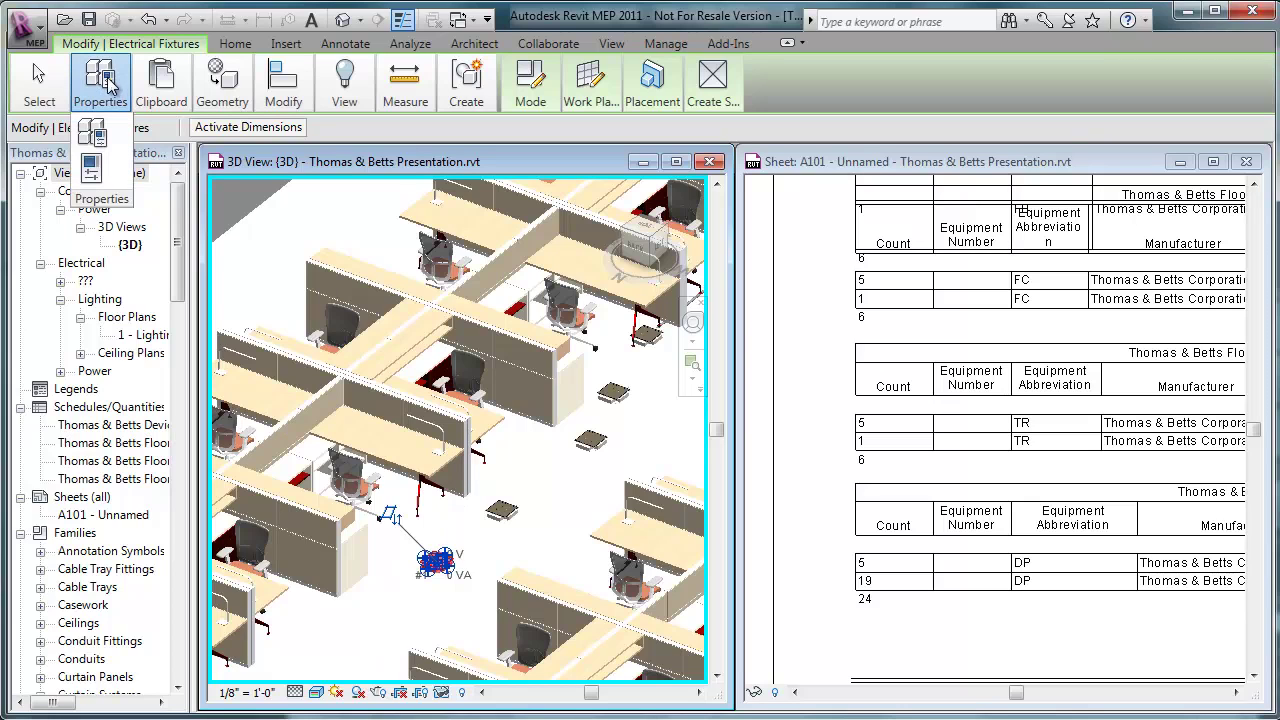
pyautogui.click(93, 168)
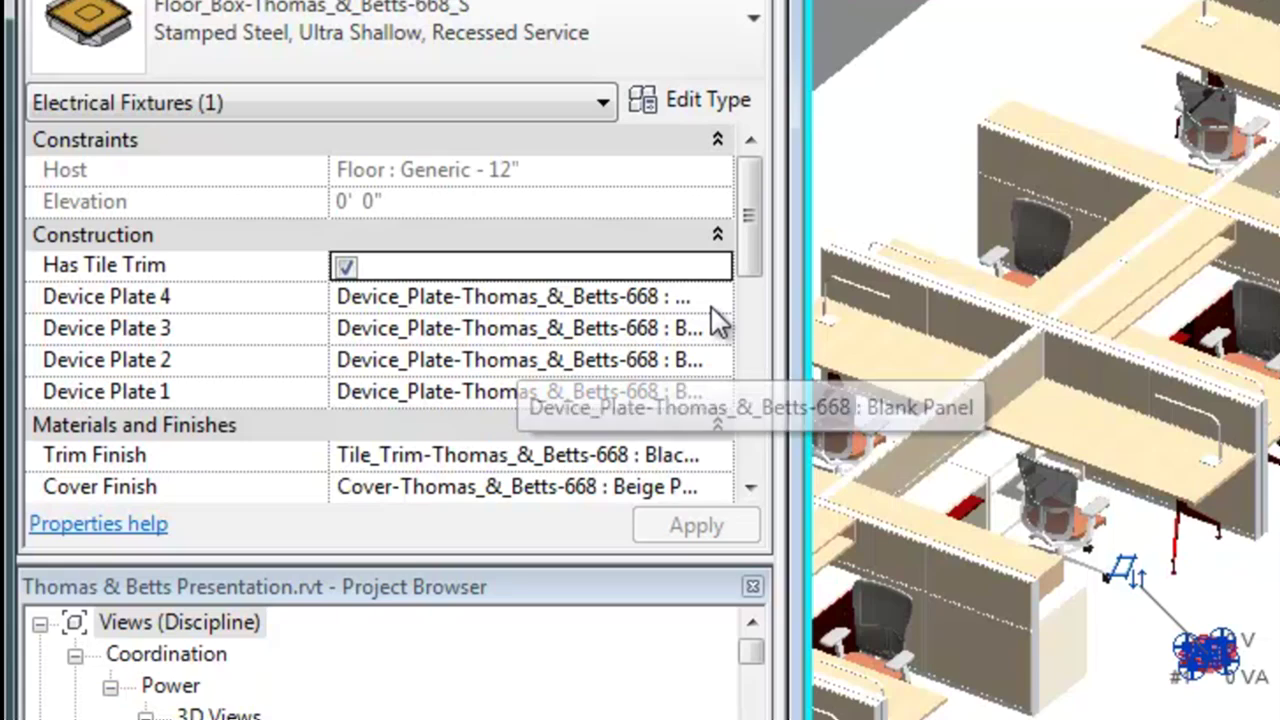
pyautogui.click(710, 304)
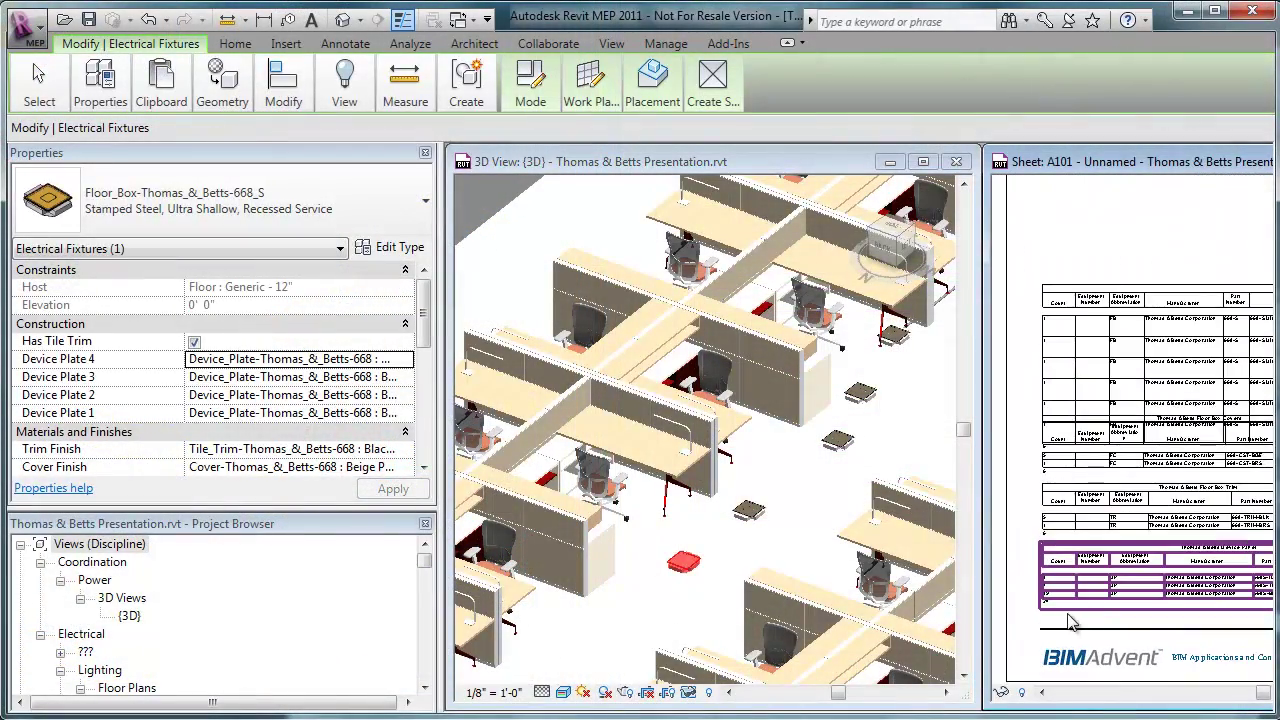
pyautogui.scroll(3, 1070, 618)
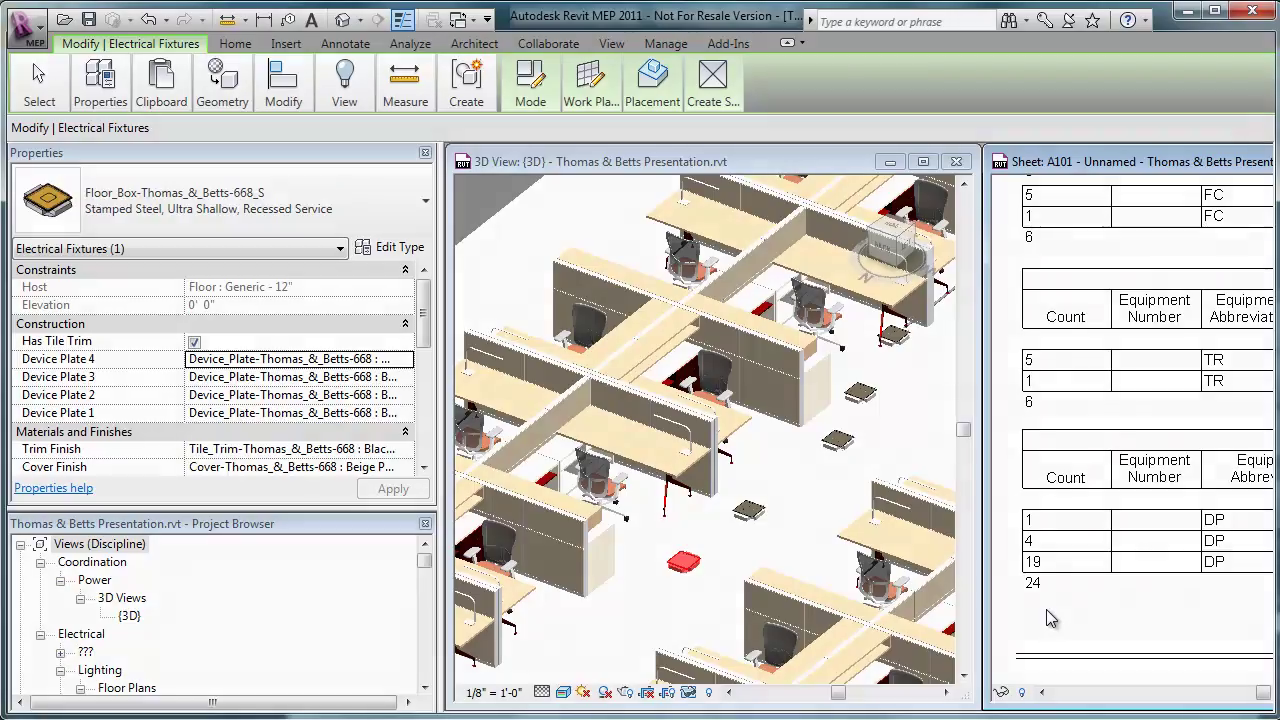